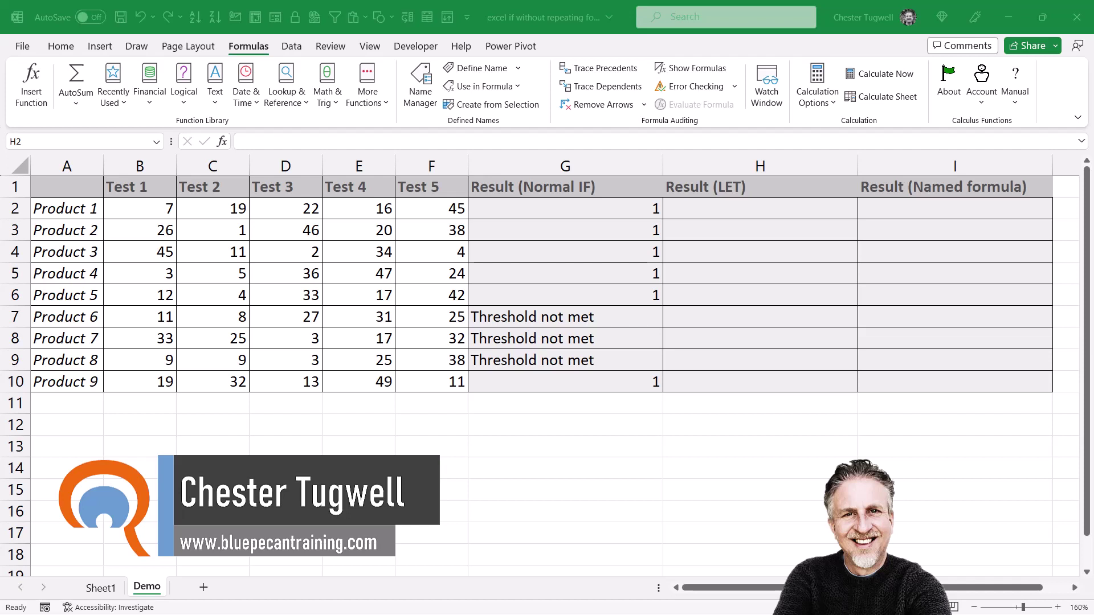
- Inspect G2's formula, where COUNTIF(B2:F2,">40") appears twice, and leave it unchanged
double_click(570, 209)
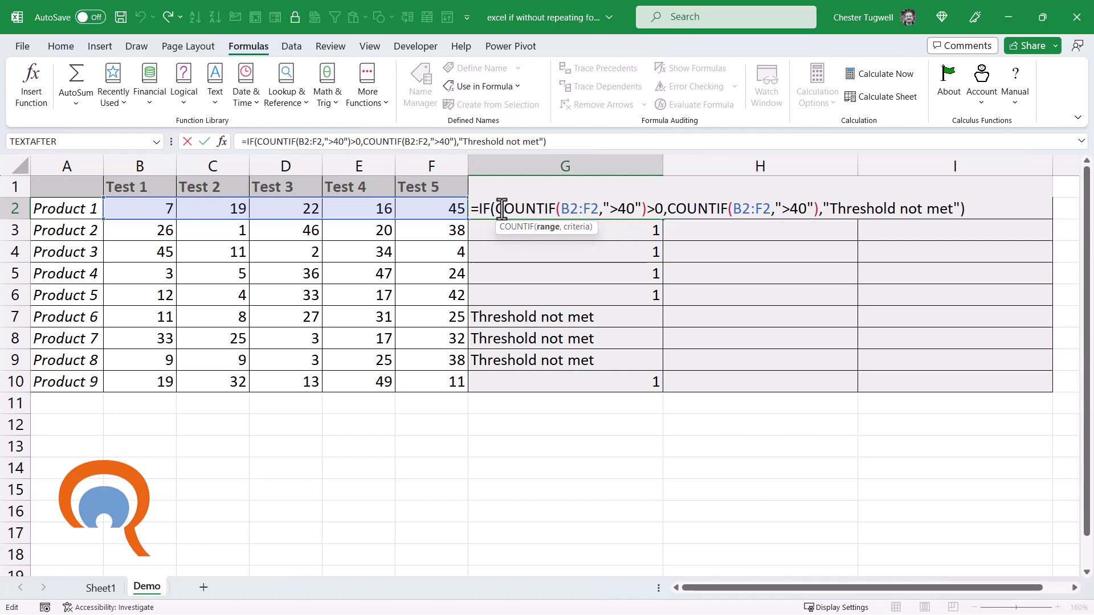
left_click_drag(495, 208, 662, 209)
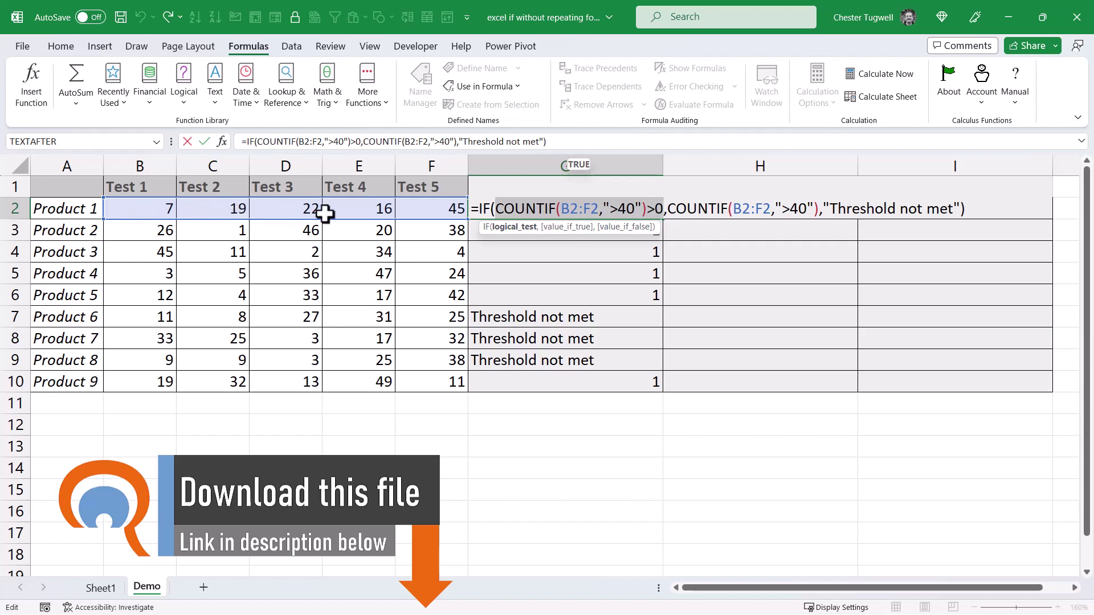
left_click(498, 208)
left_click_drag(498, 208, 646, 210)
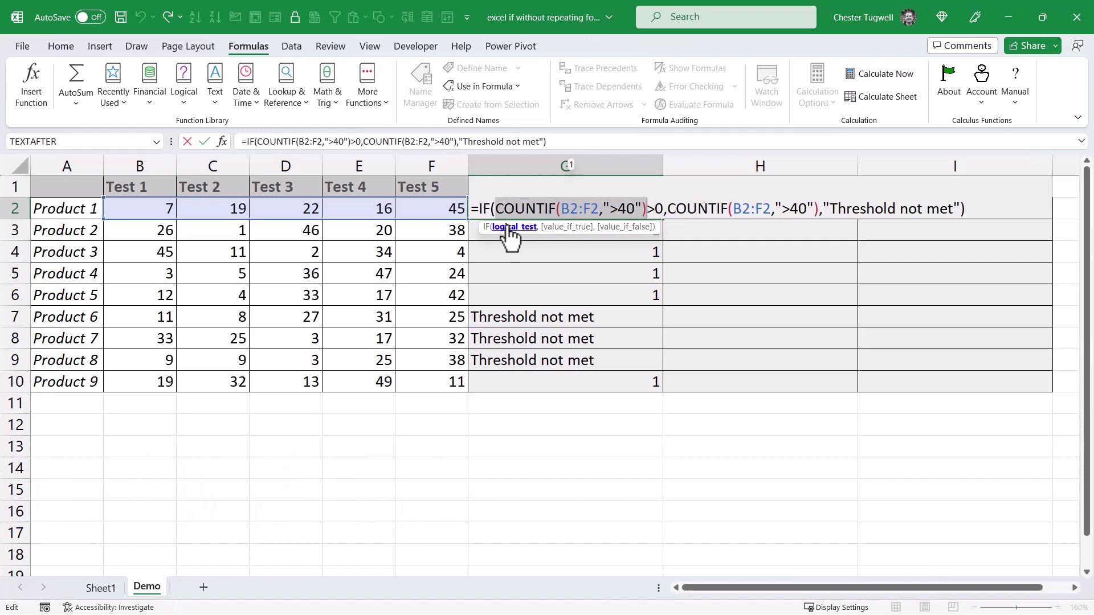
left_click(567, 228)
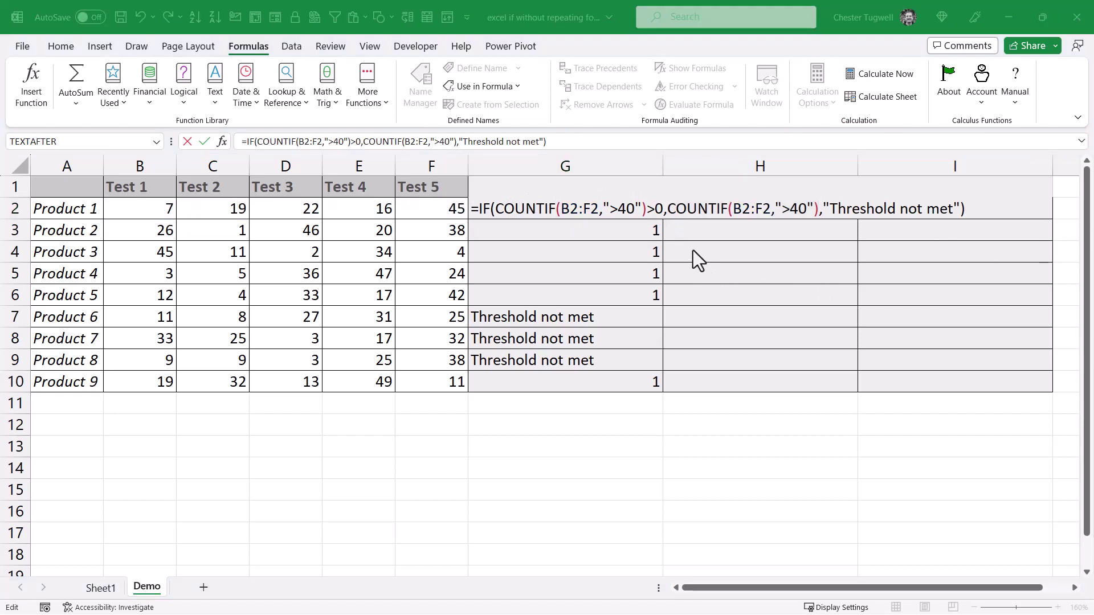
left_click(664, 209)
left_click_drag(665, 209, 821, 213)
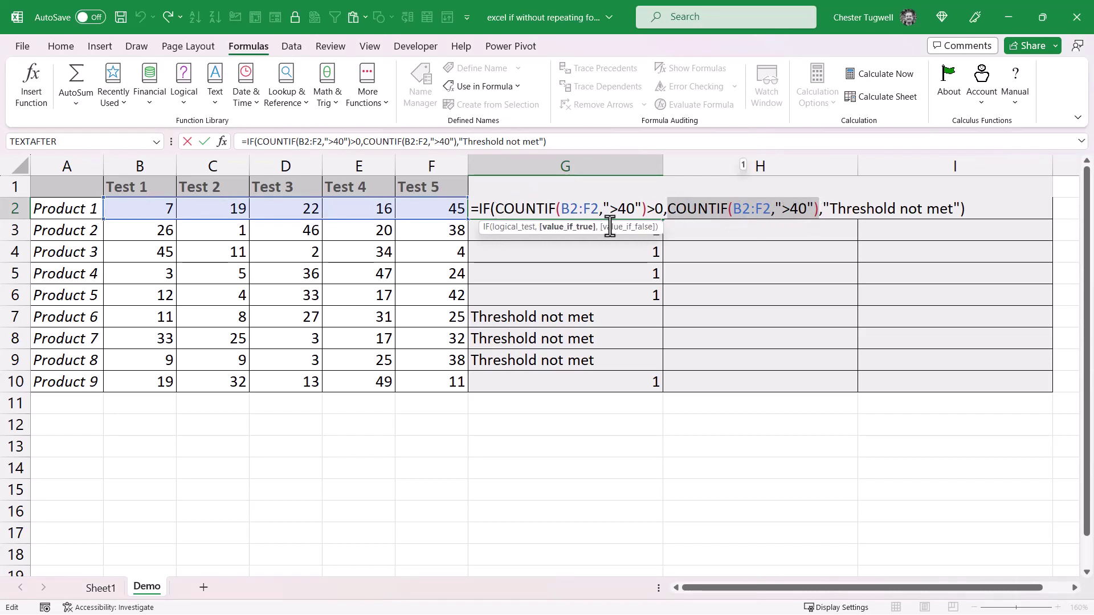
key("Return")
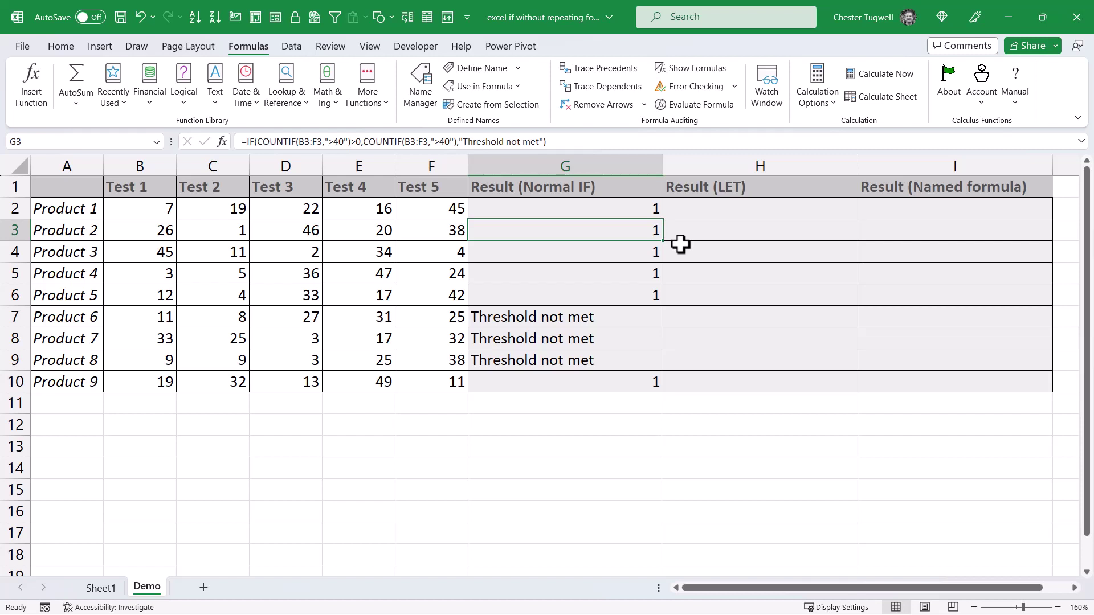
- In H2, begin =LET(a,COUNTIF(B2:F2,">40"), binding the count to the name a
left_click(690, 214)
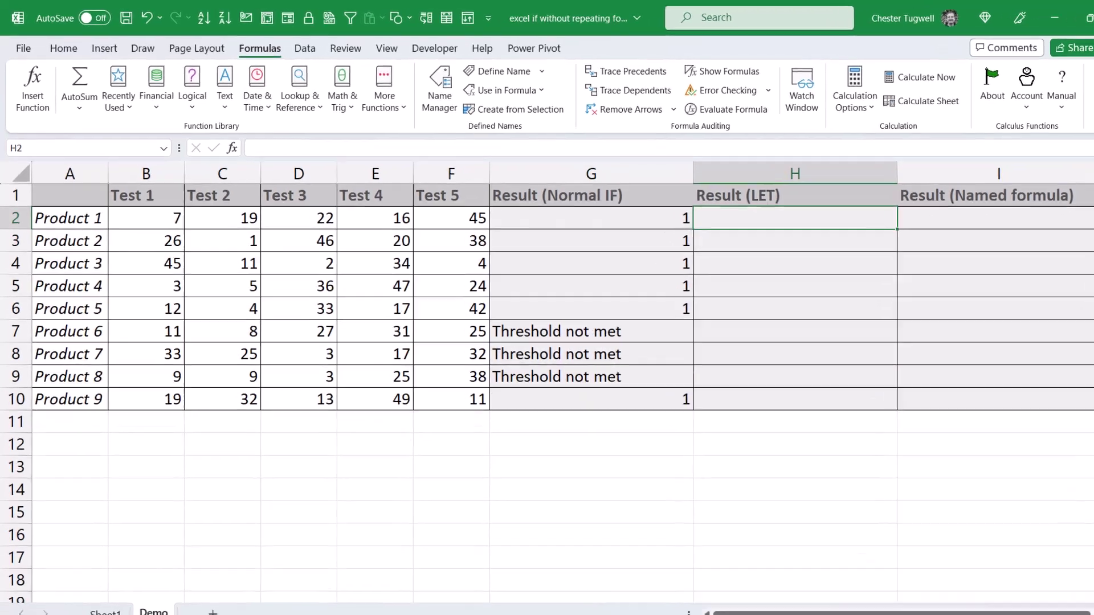
type("=L")
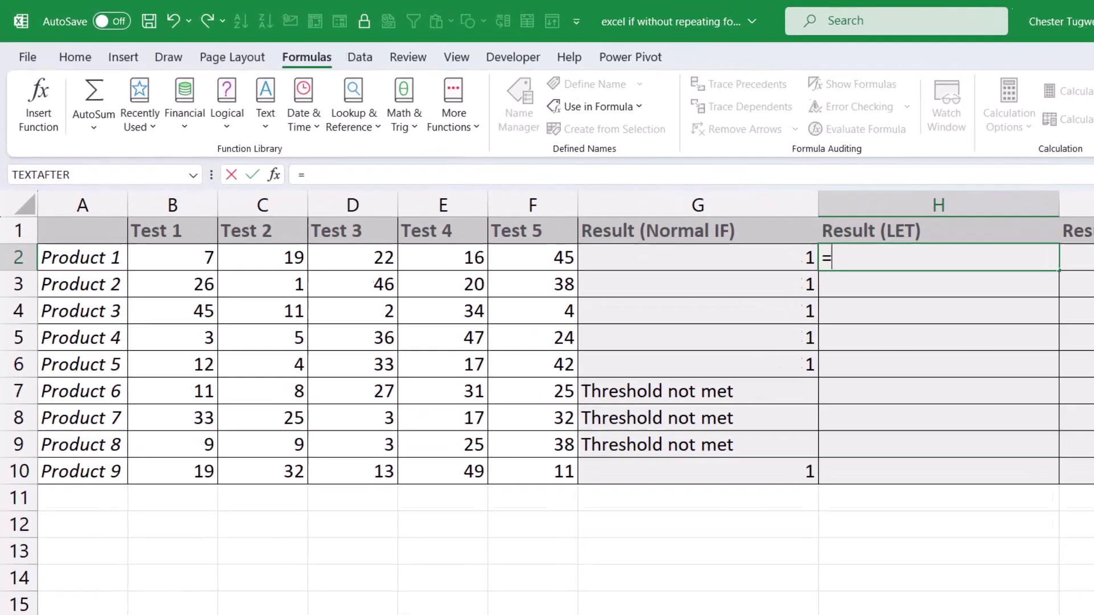
type("ET(")
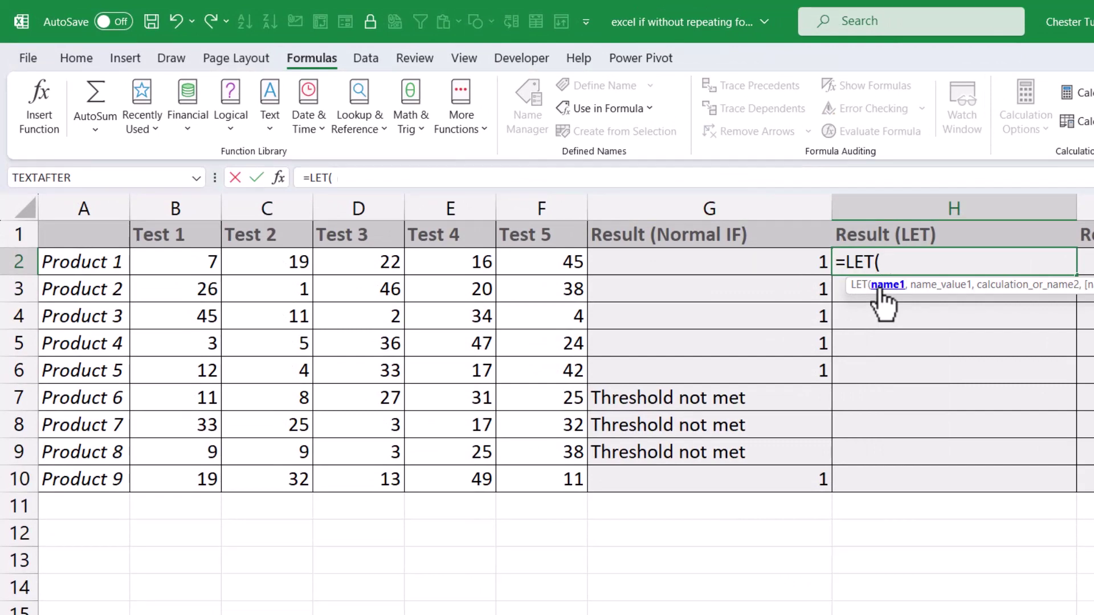
type("a,")
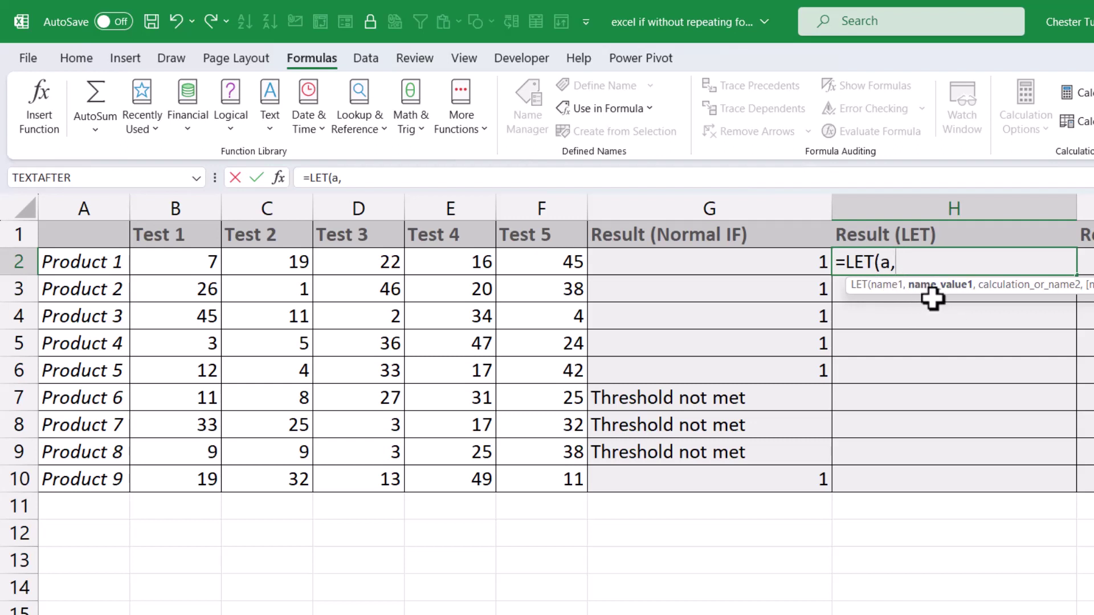
type("COUN")
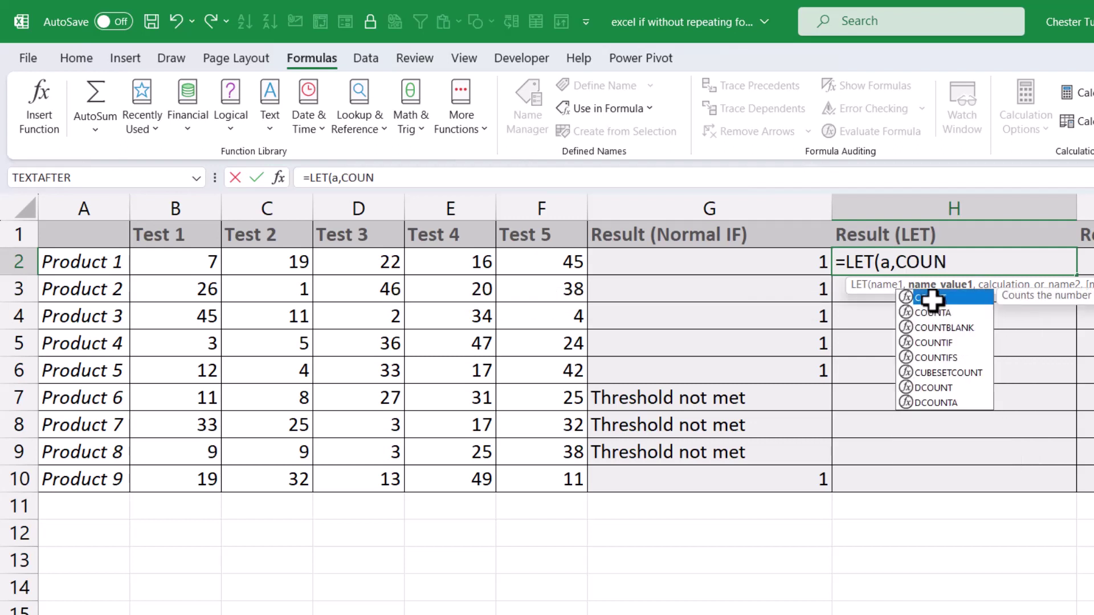
type("TIF(")
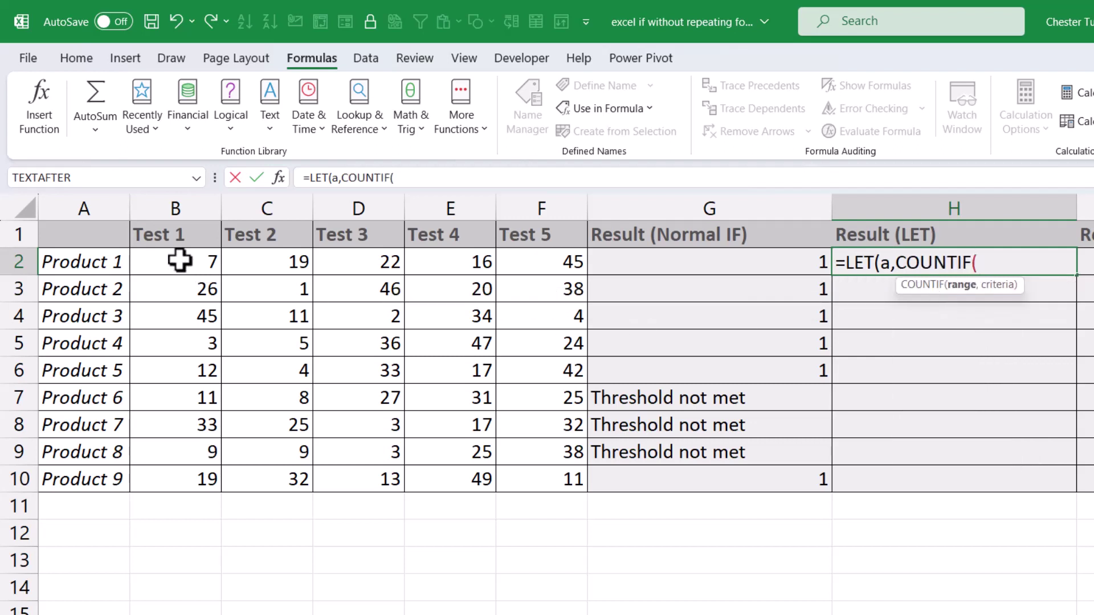
left_click_drag(181, 262, 555, 264)
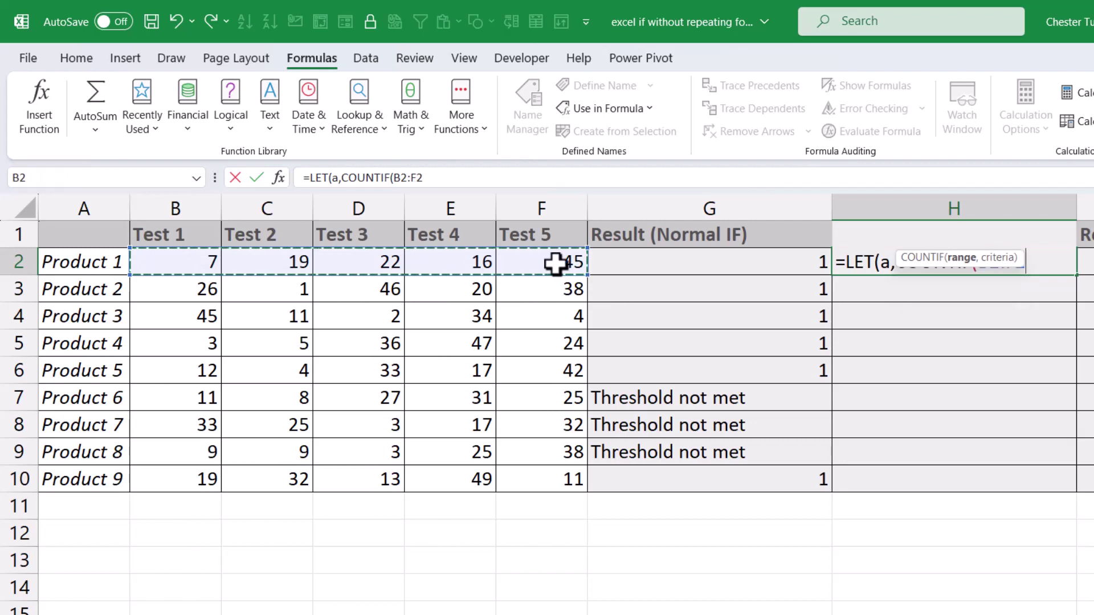
type(",")
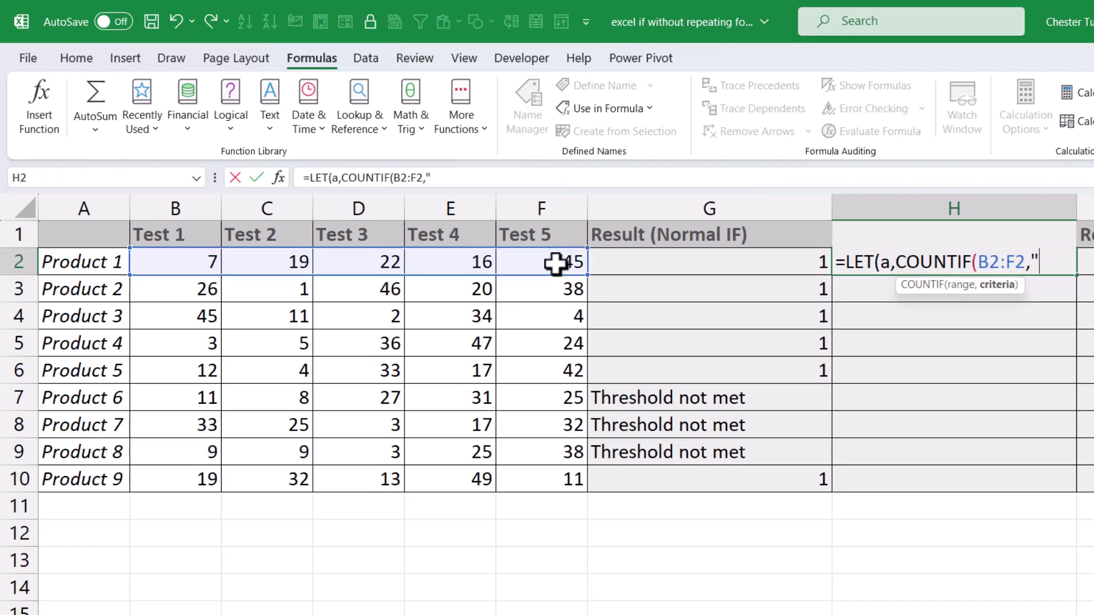
type("\">40\"")
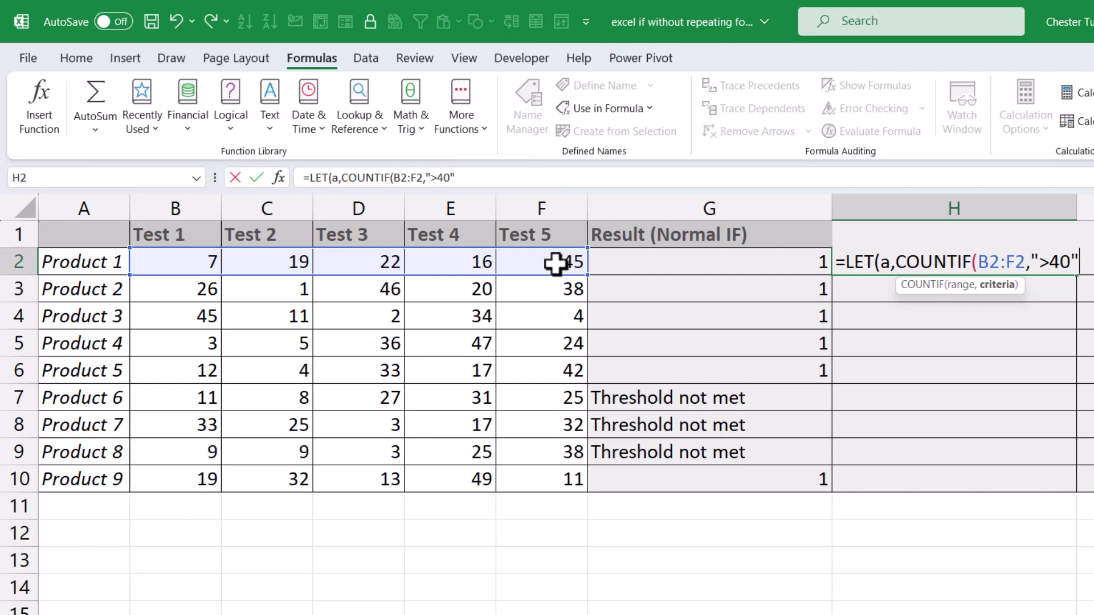
type(")")
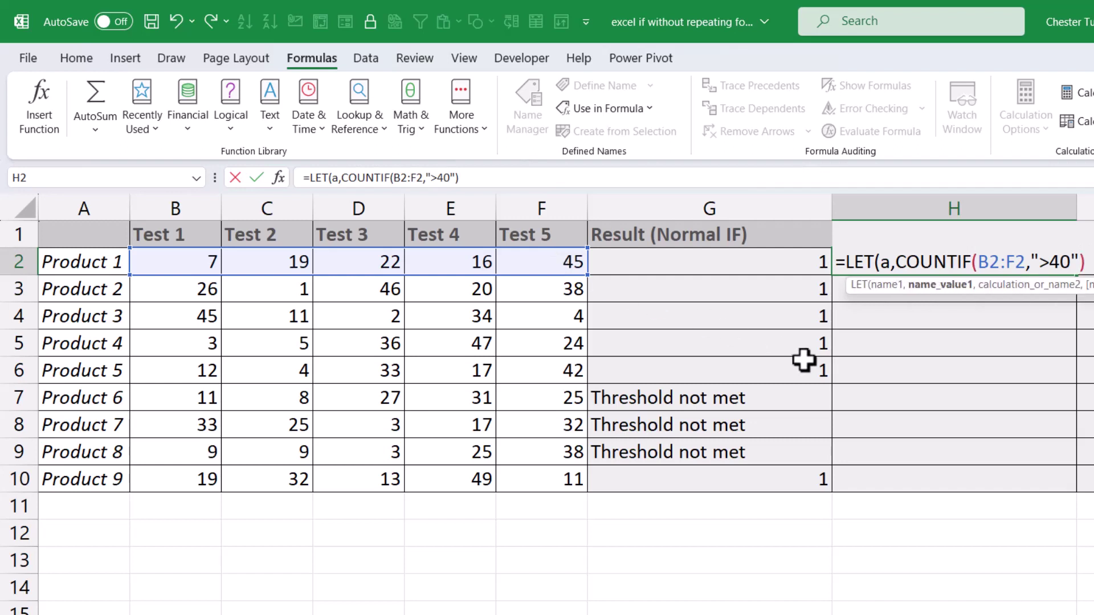
double_click(886, 262)
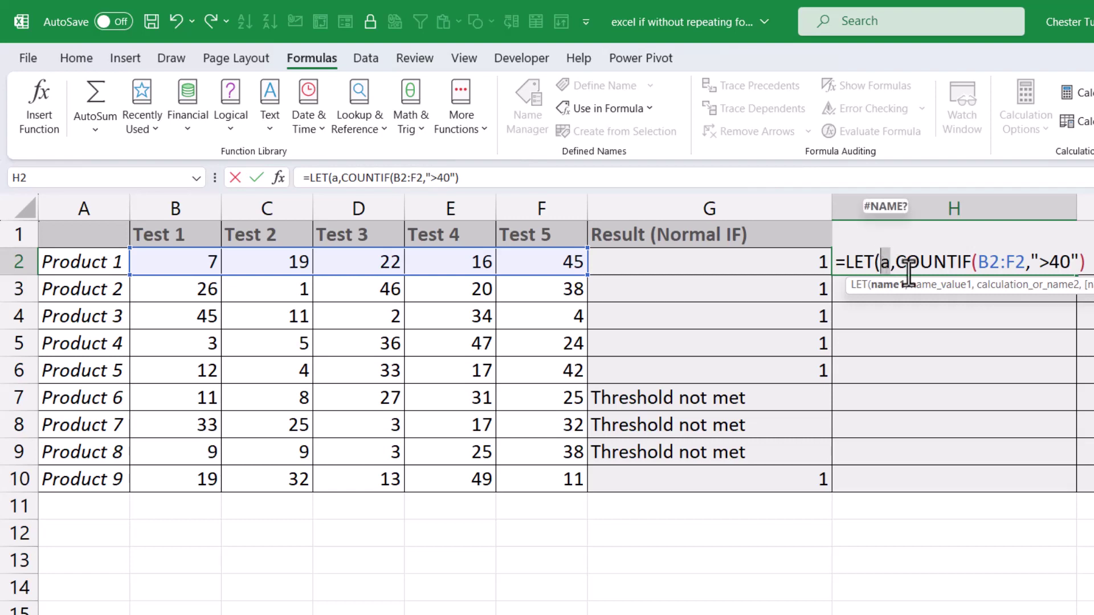
left_click_drag(896, 262, 1088, 263)
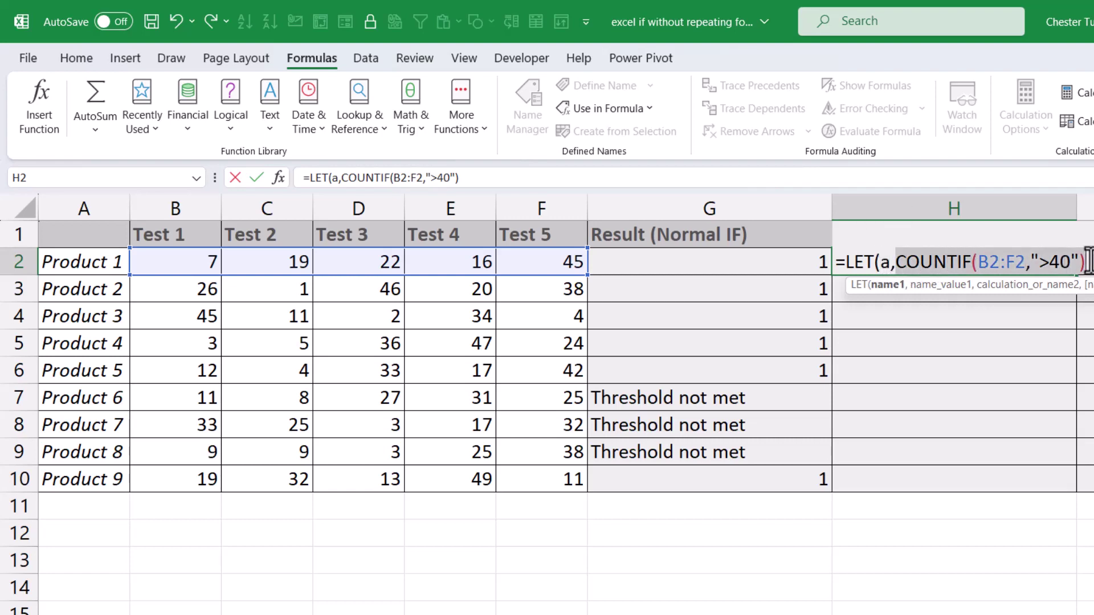
key("Right")
- Finish H2's LET with IF(a>0,a,"Threshold not met") and fill it down to H10
type(",")
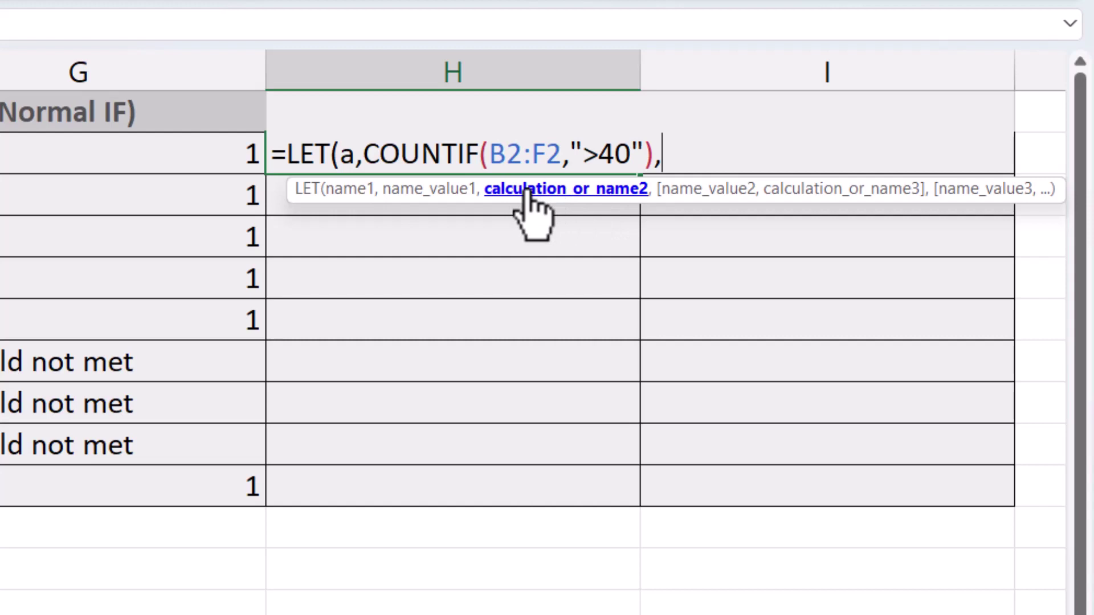
double_click(344, 153)
key("End")
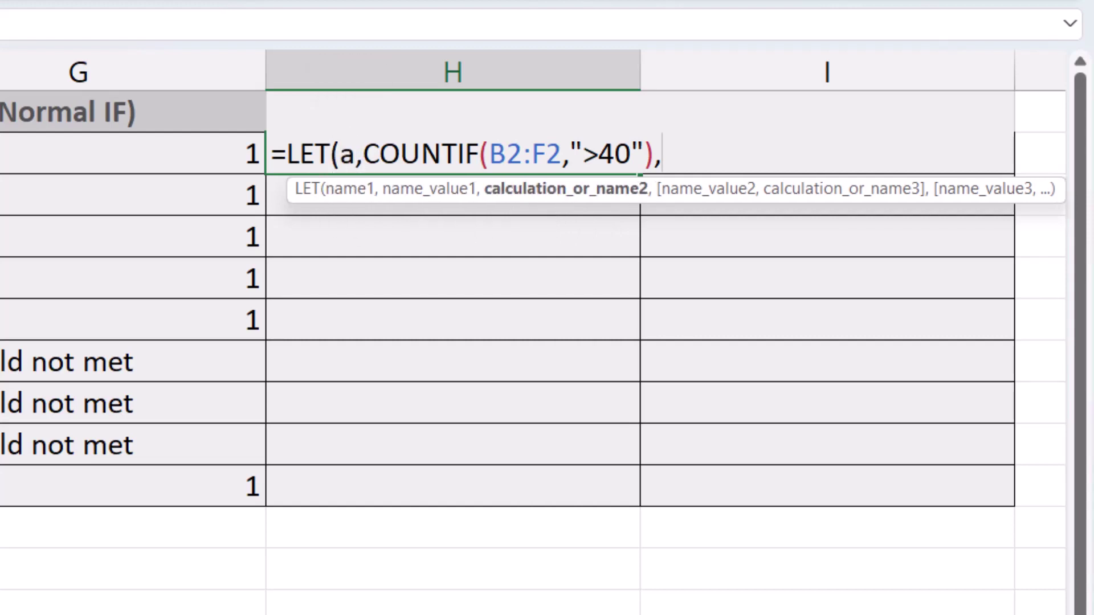
type("IF")
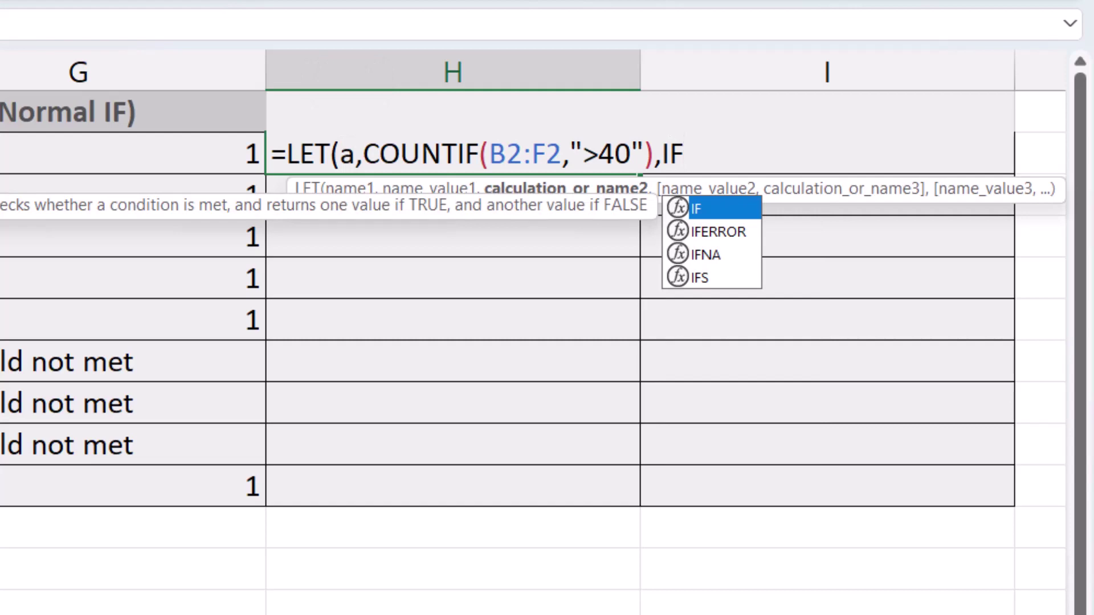
type("(a")
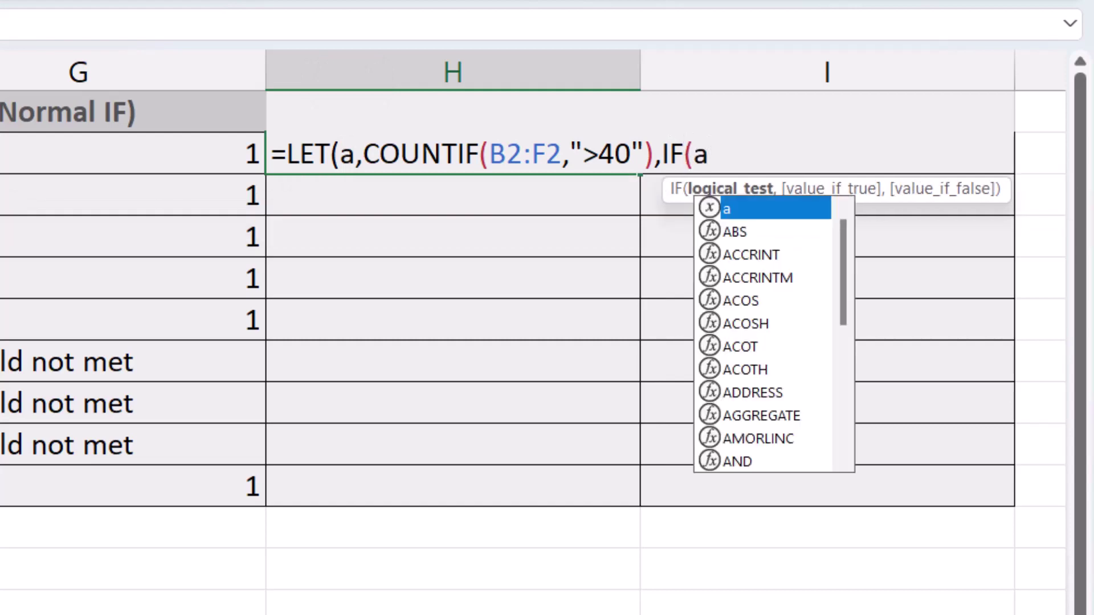
type(">")
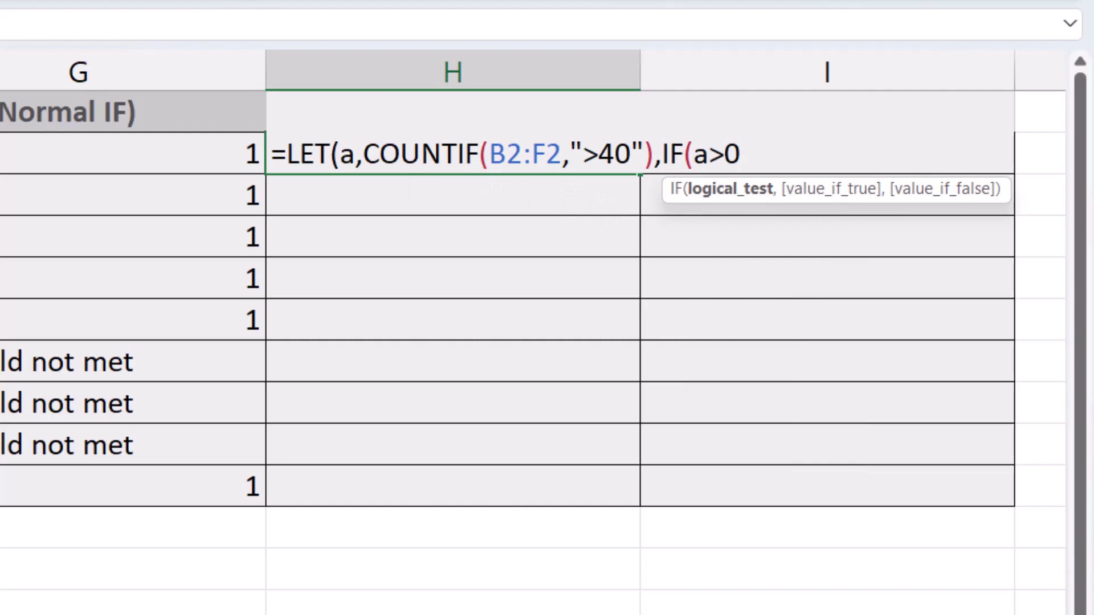
type("0,a")
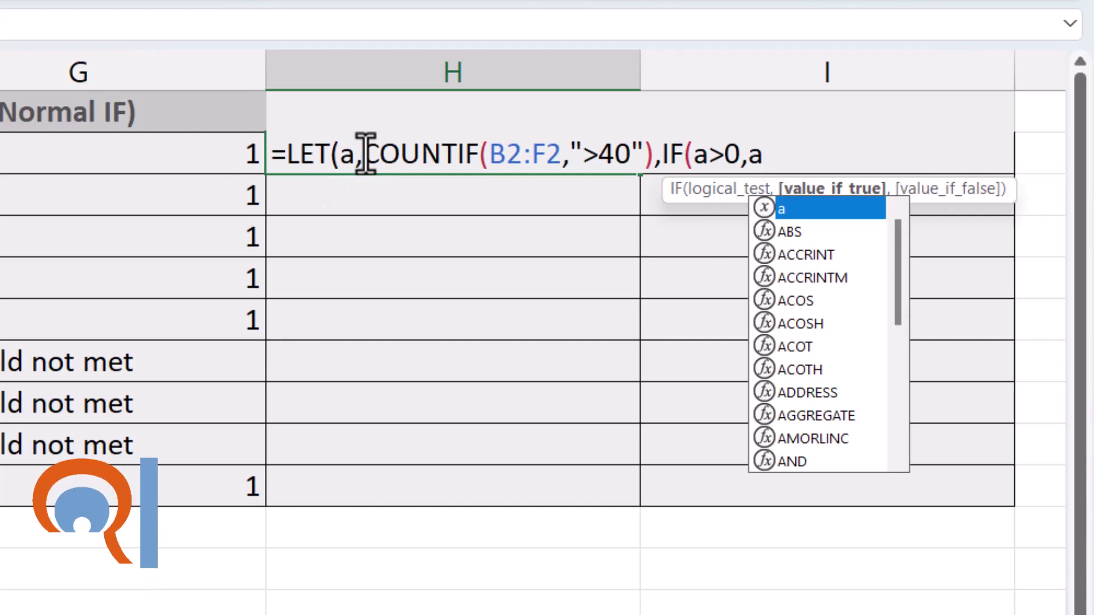
type(",\"")
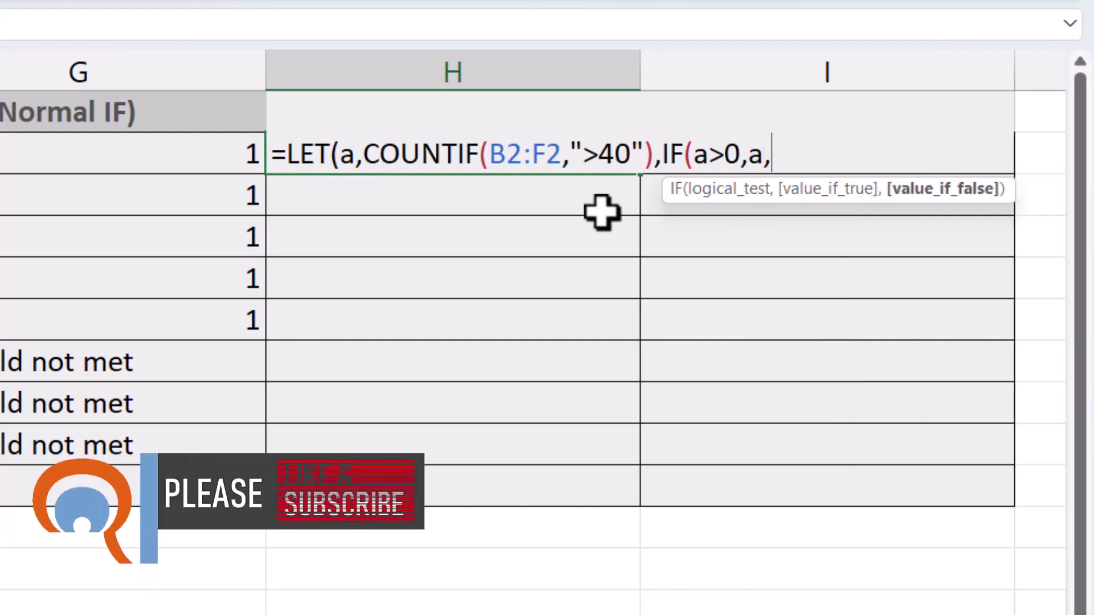
type("Thre")
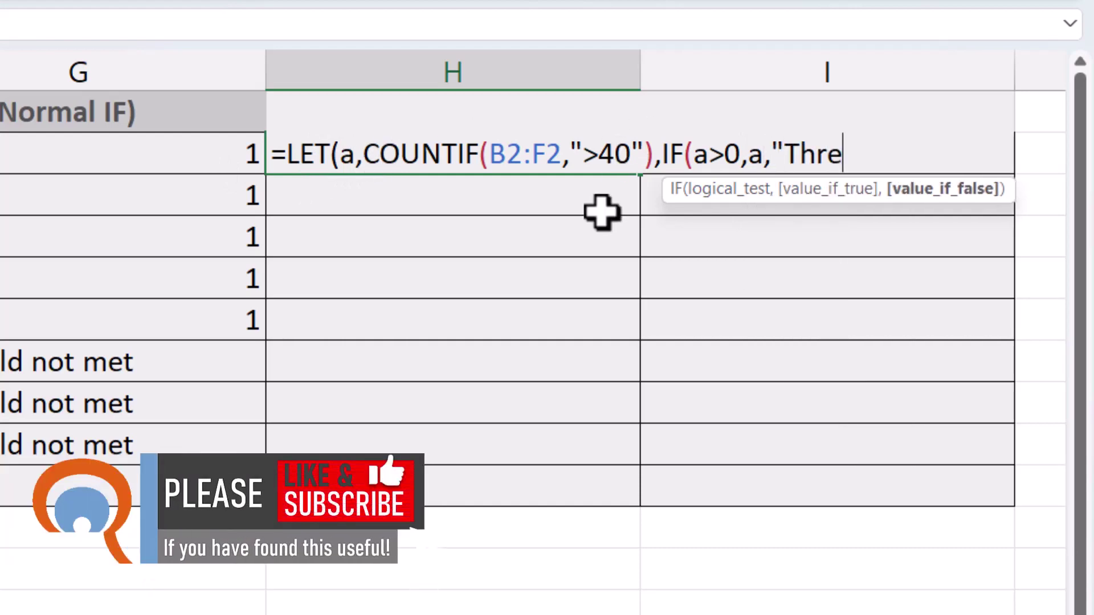
type("shold not met\"")
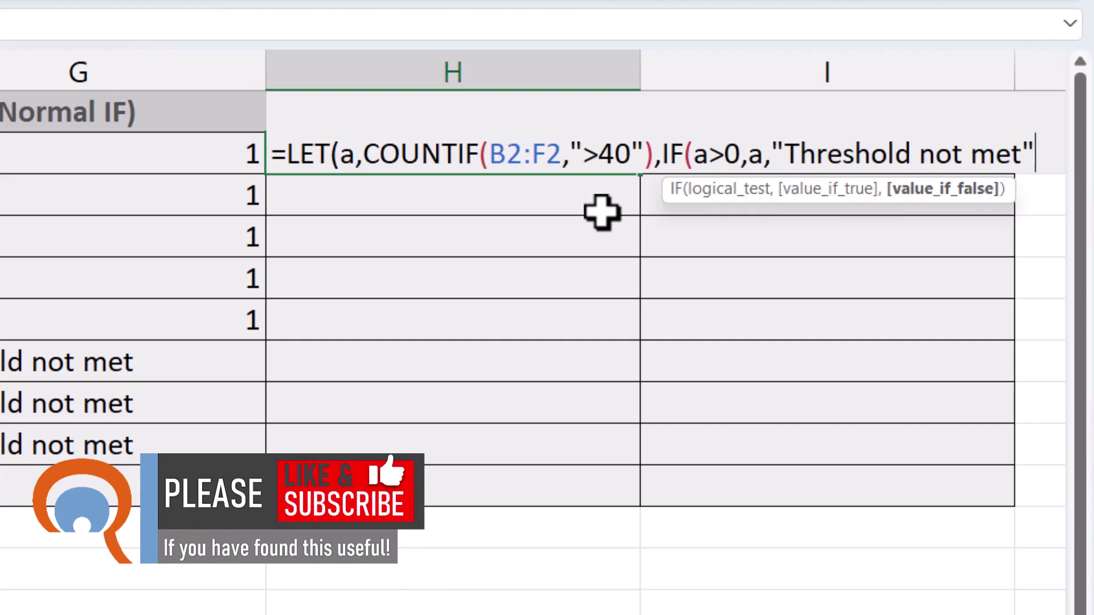
type(")")
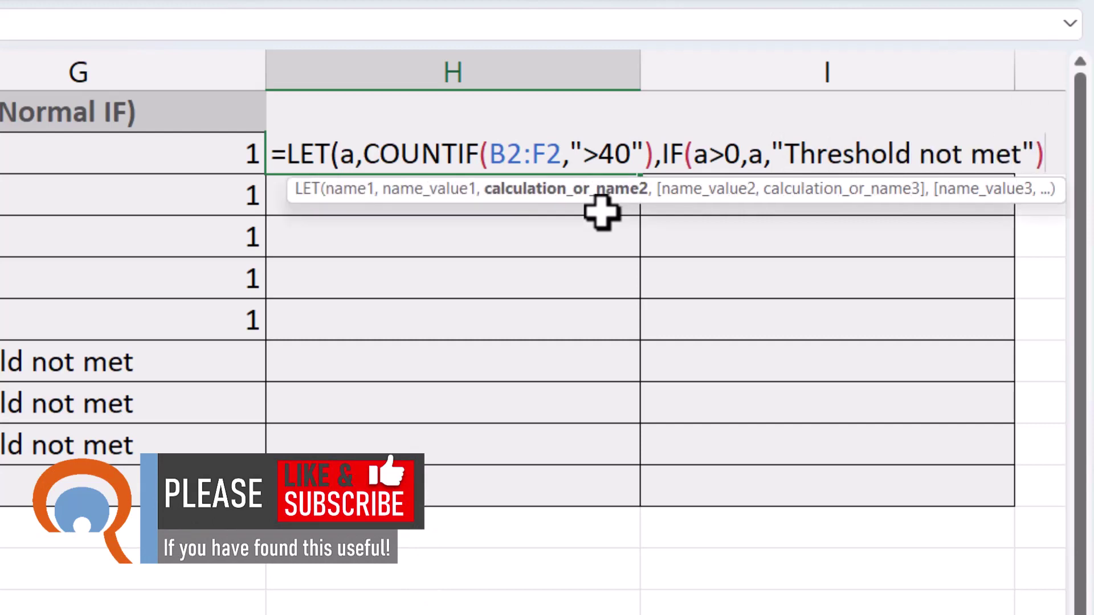
type(")")
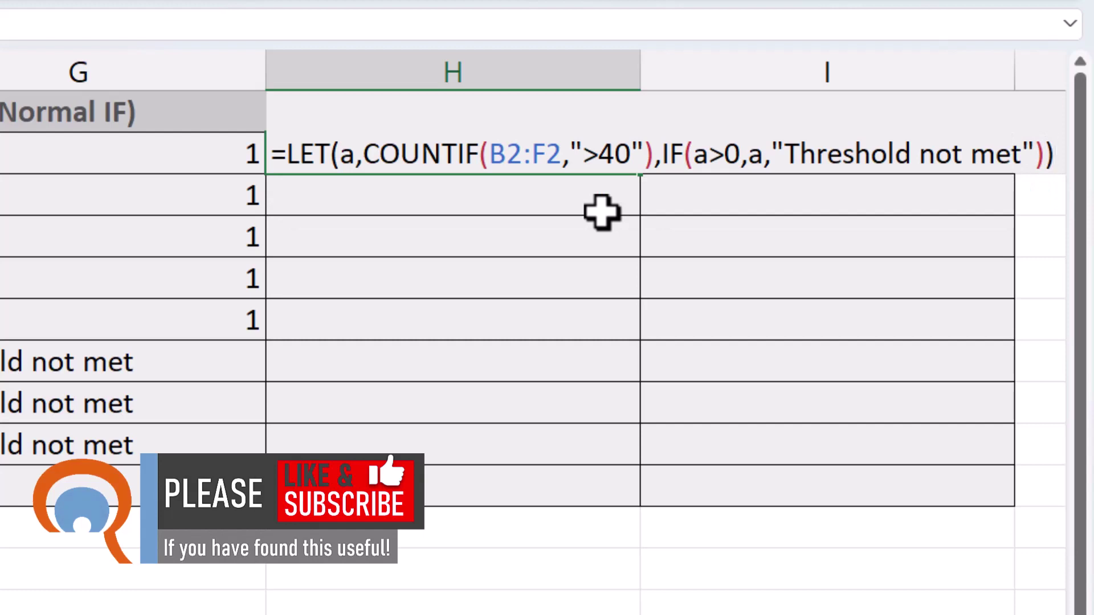
key("Return")
left_click(598, 156)
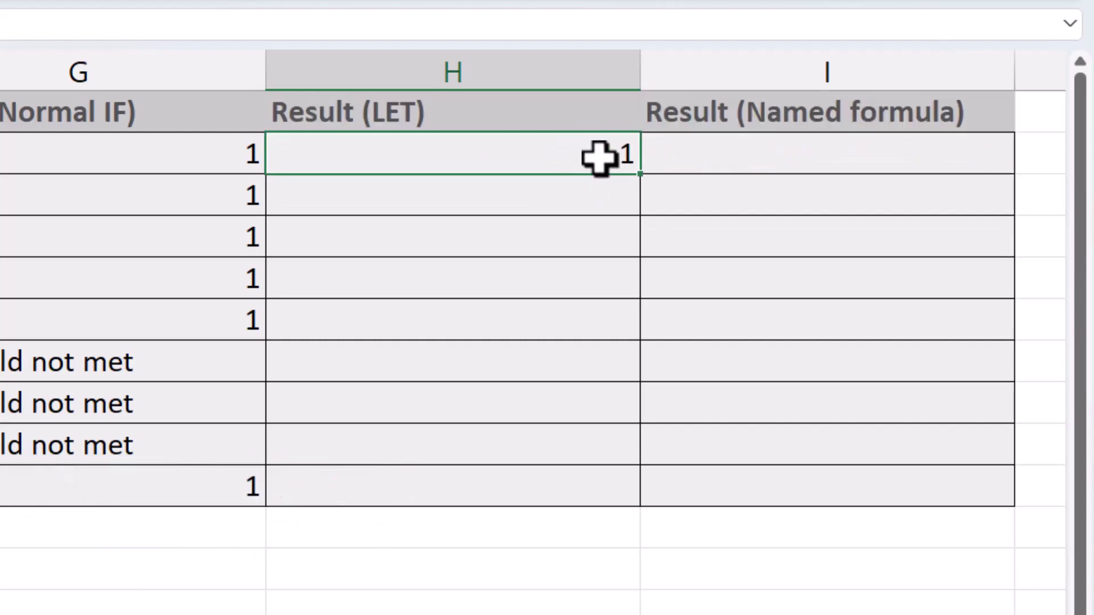
double_click(641, 173)
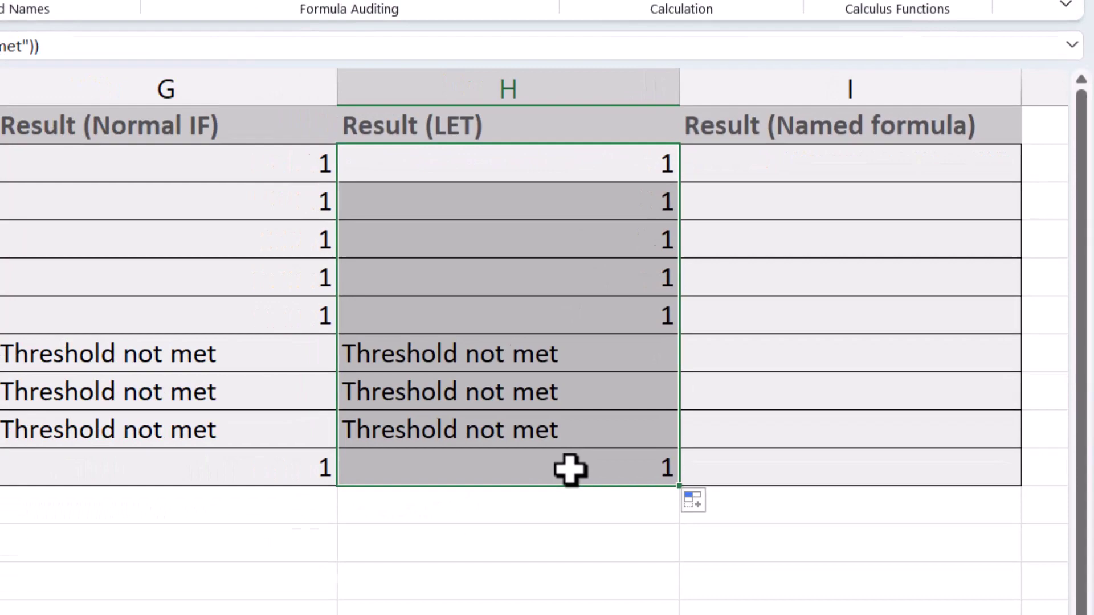
key("Left")
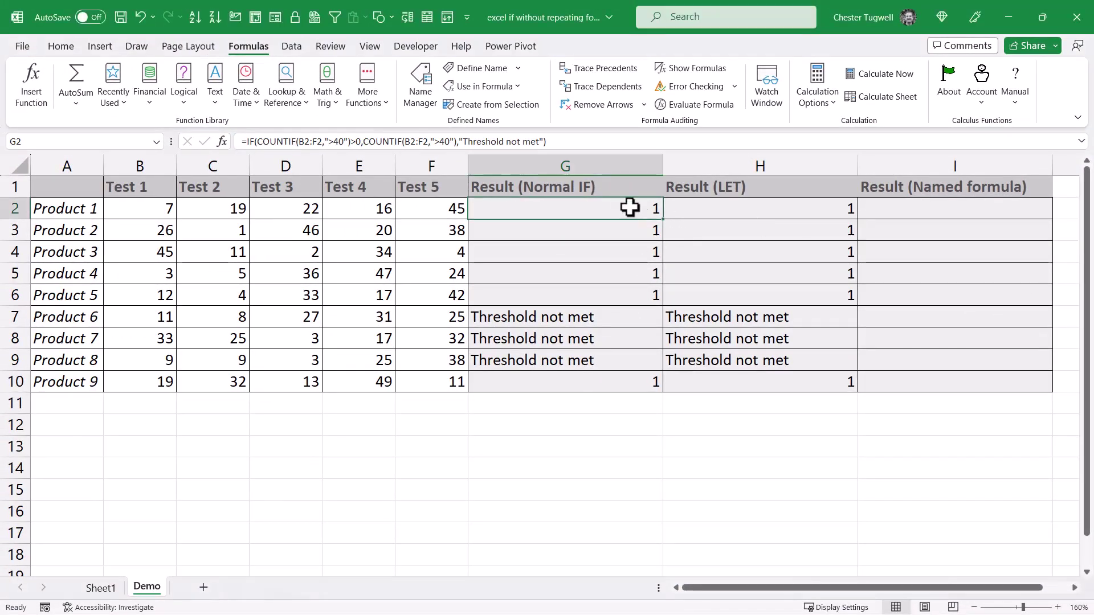
double_click(629, 208)
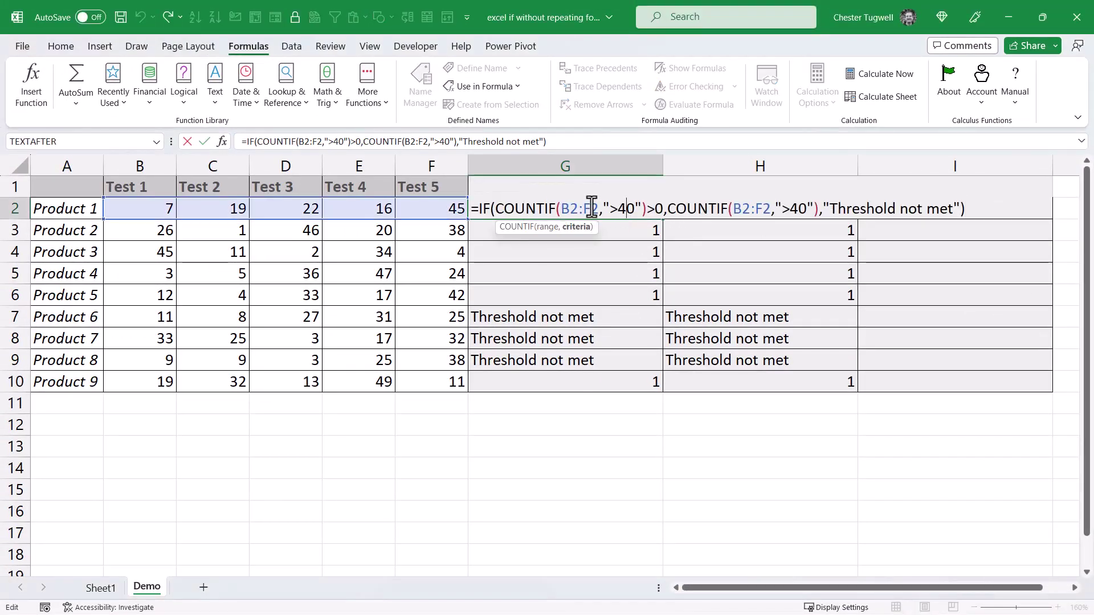
key("Return")
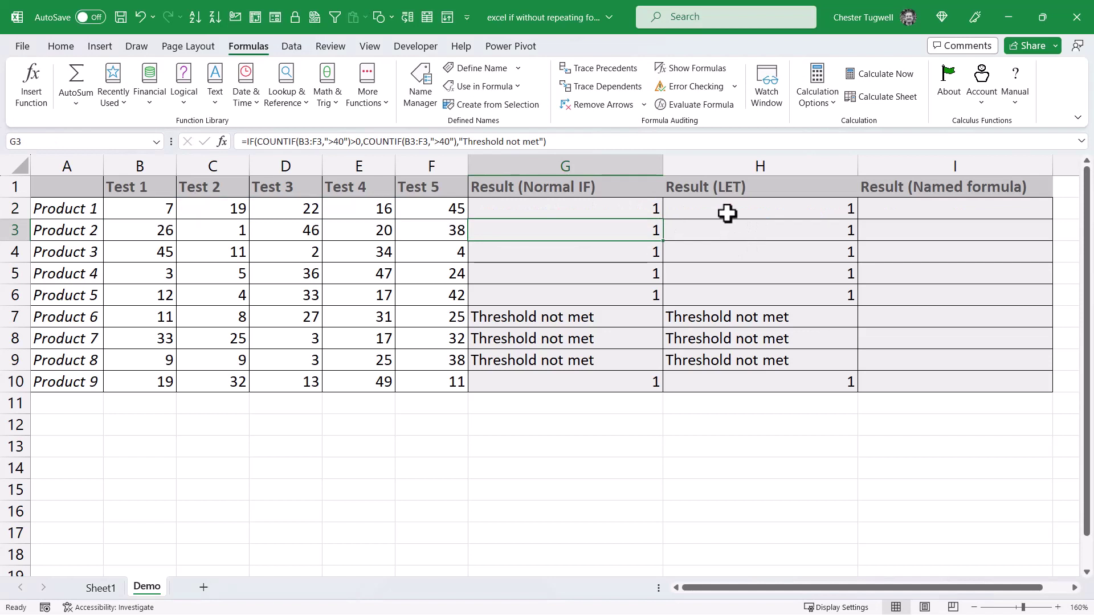
double_click(727, 214)
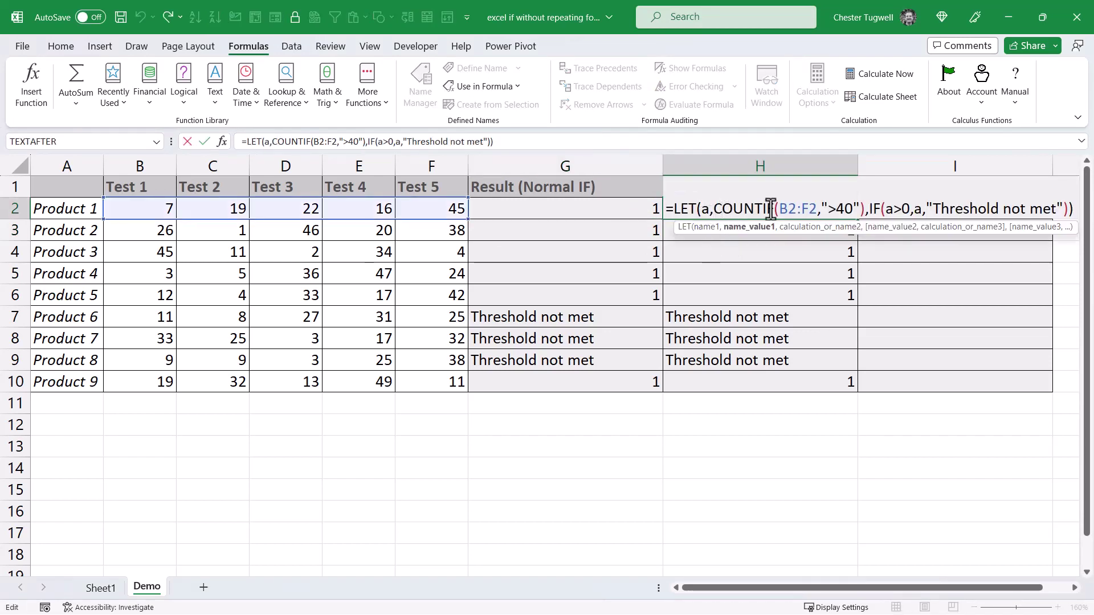
key("Return")
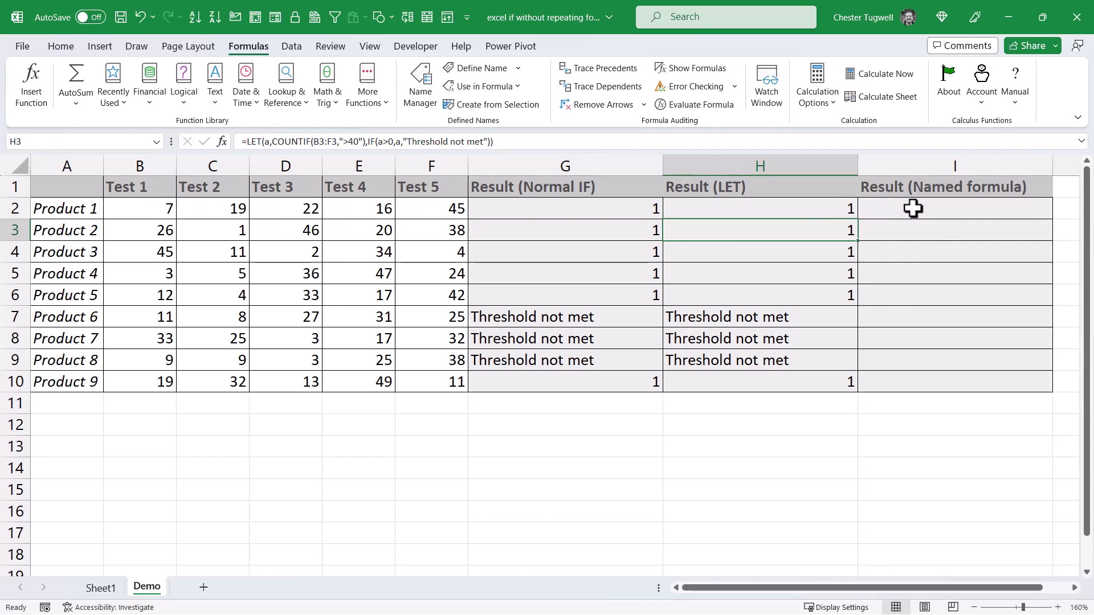
key("Left")
key("Up")
key("F2")
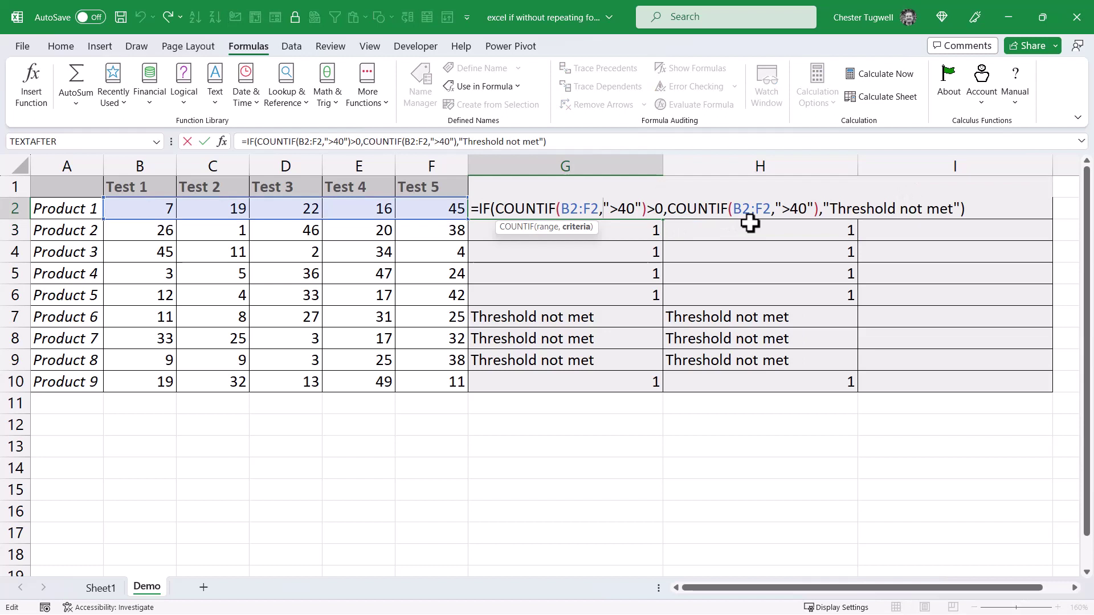
key("Escape")
double_click(550, 203)
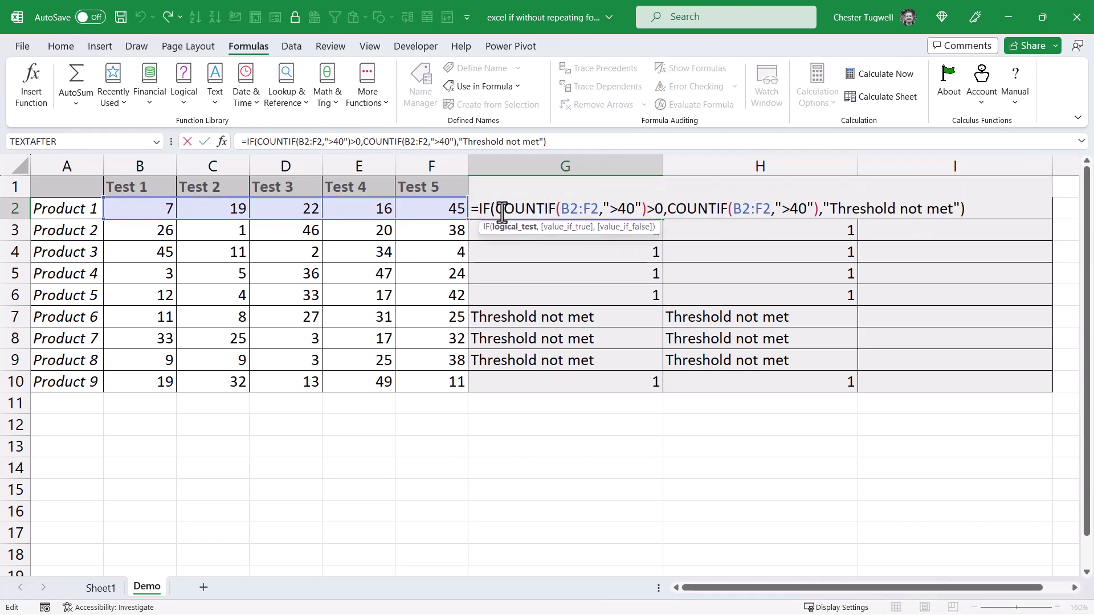
left_click_drag(496, 209, 646, 210)
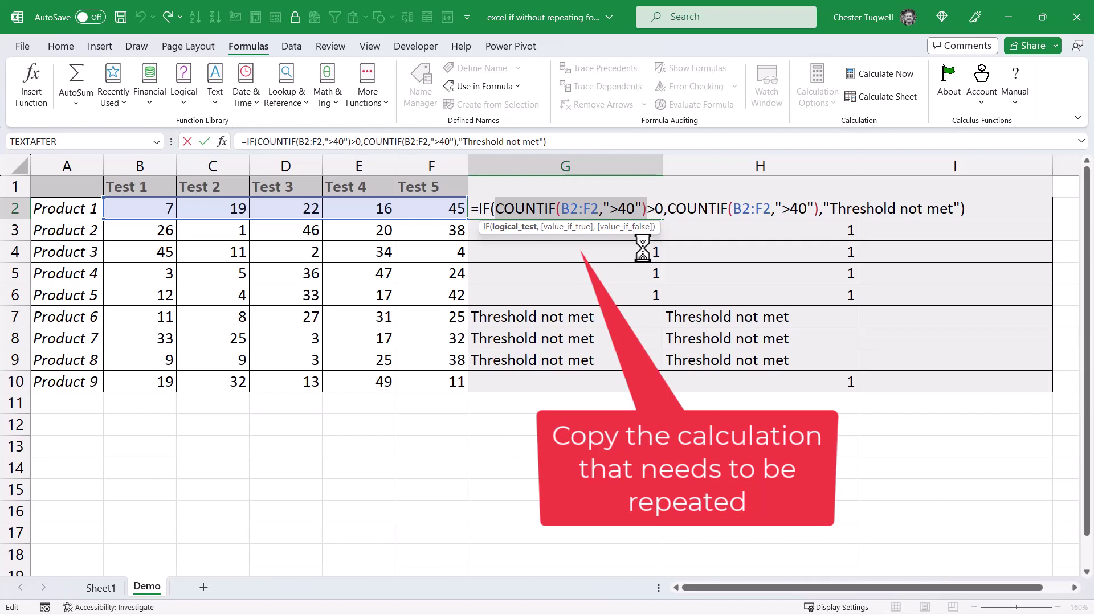
key("ctrl+c")
key("Escape")
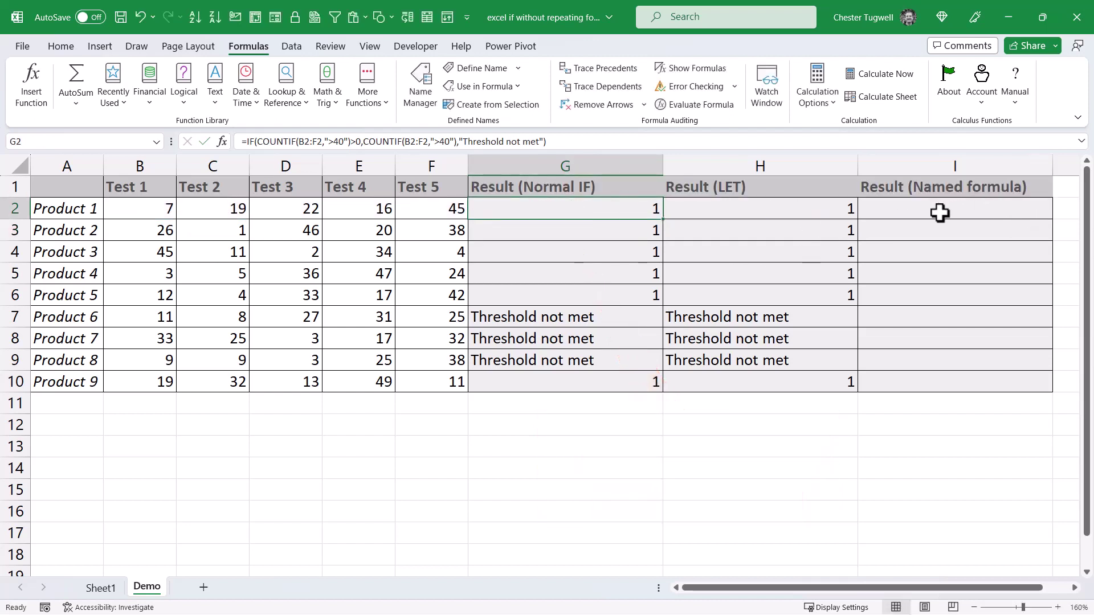
- With I2 selected, use Name Manager to define name b as =COUNTIF(B2:F2,">40")
left_click(917, 209)
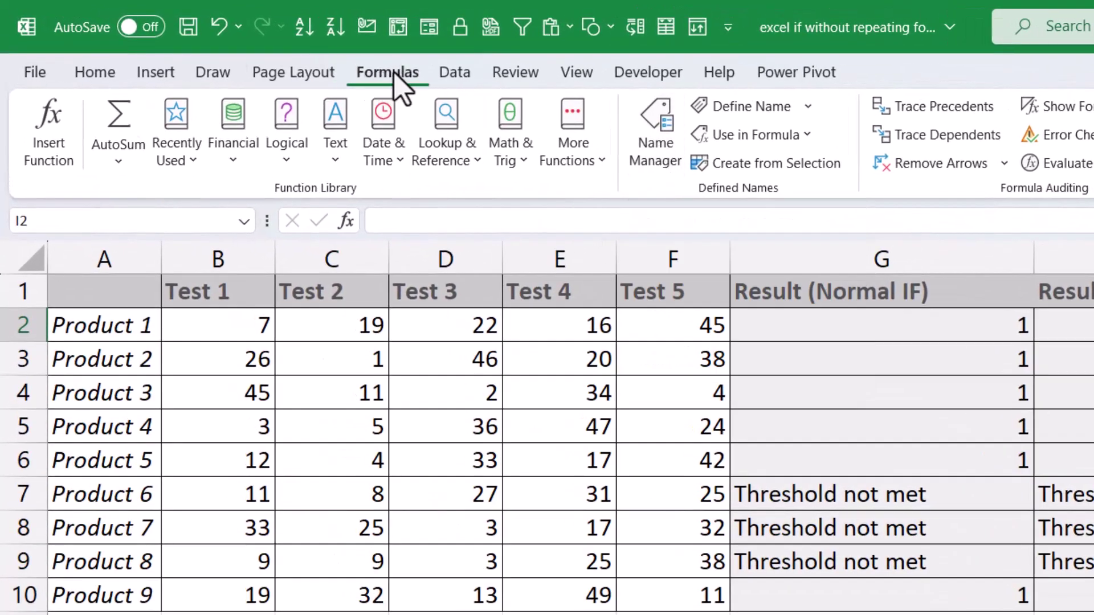
left_click(658, 158)
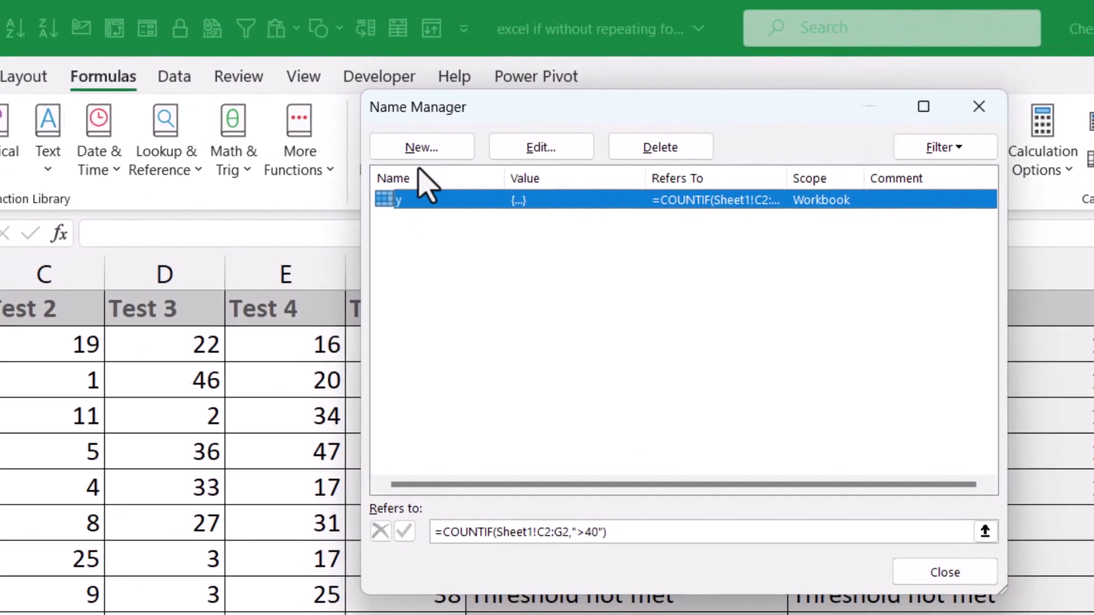
left_click(692, 138)
left_click_drag(687, 425, 584, 425)
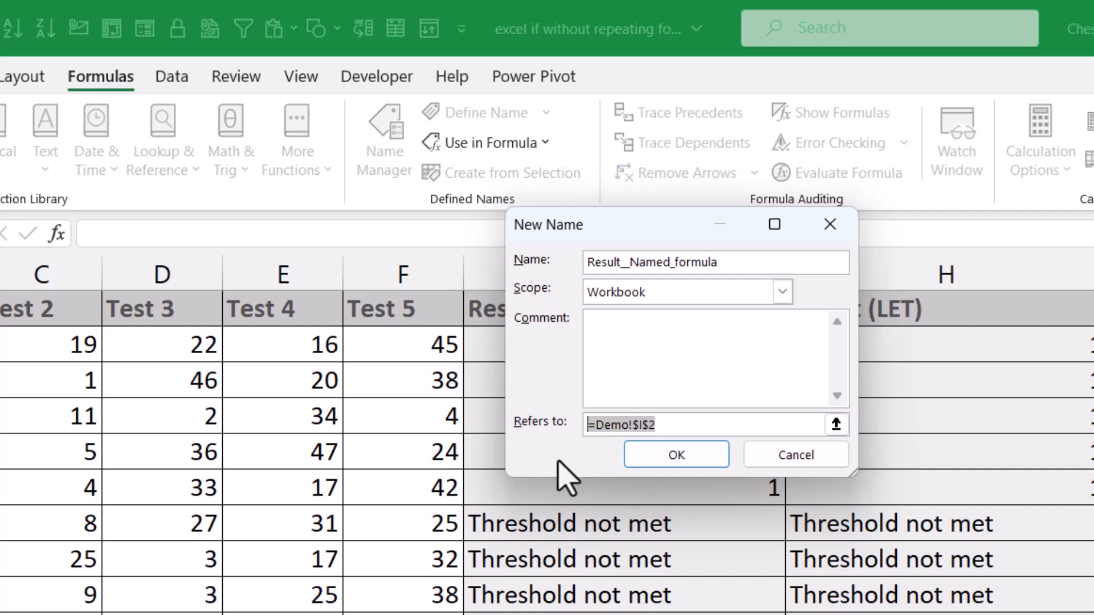
key("ctrl+v")
left_click(588, 424)
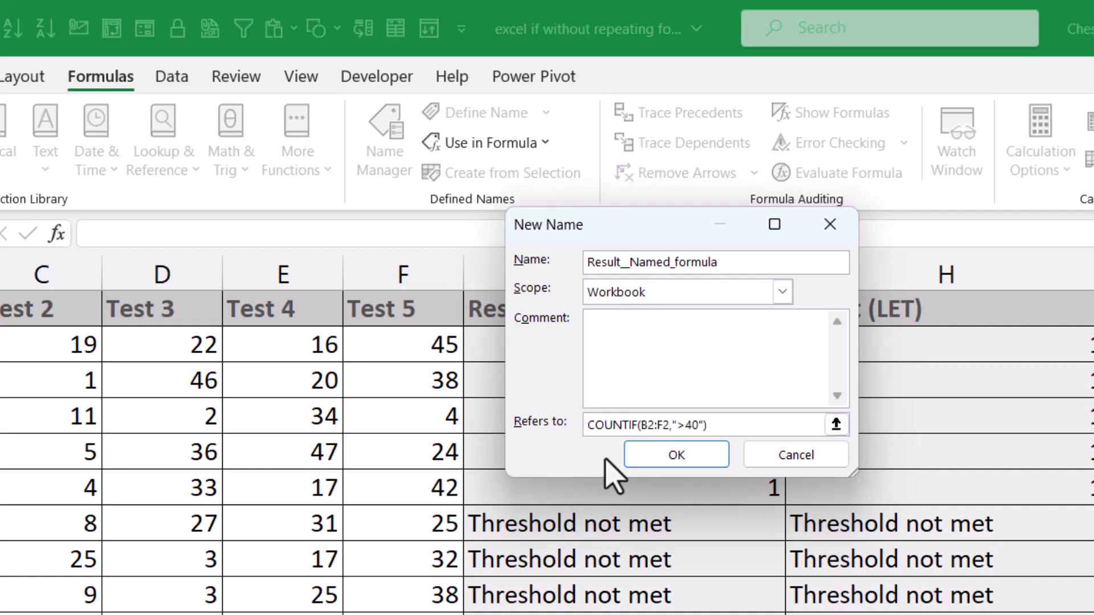
type("=")
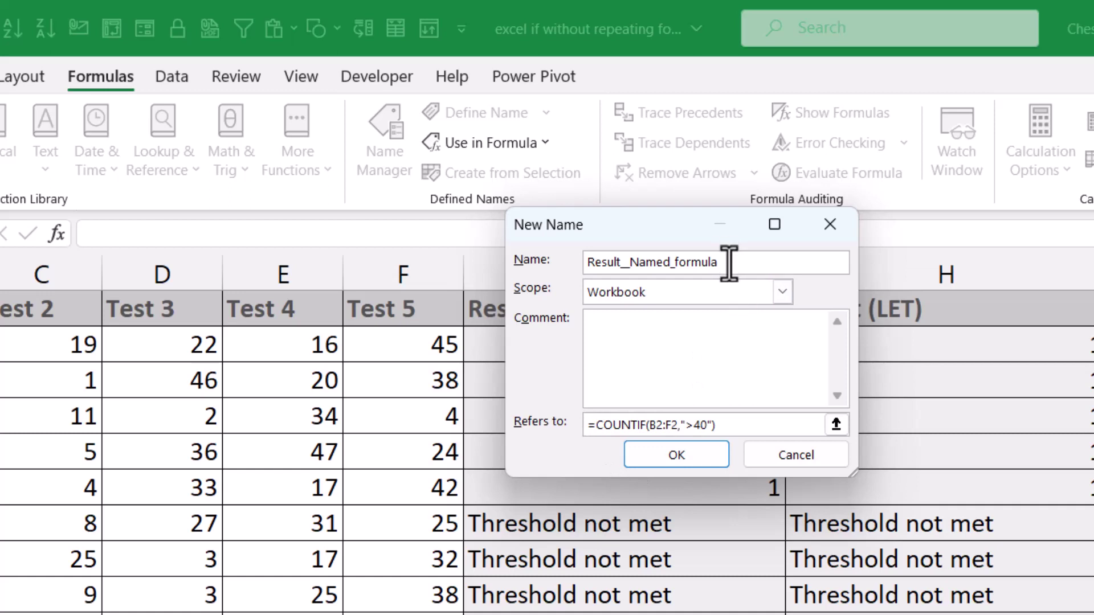
left_click_drag(728, 263, 573, 261)
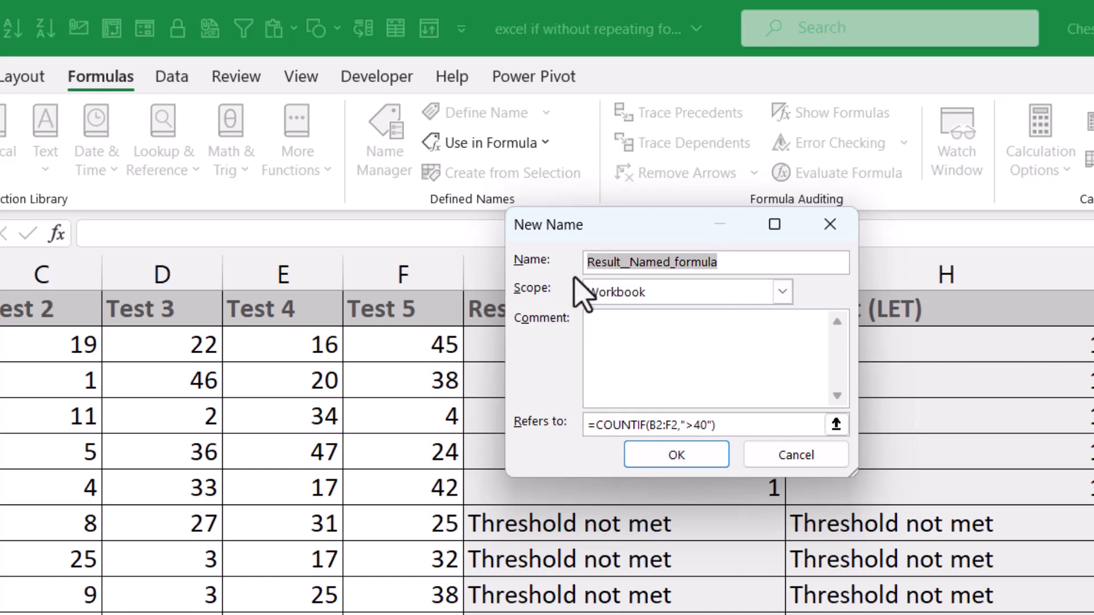
type("b")
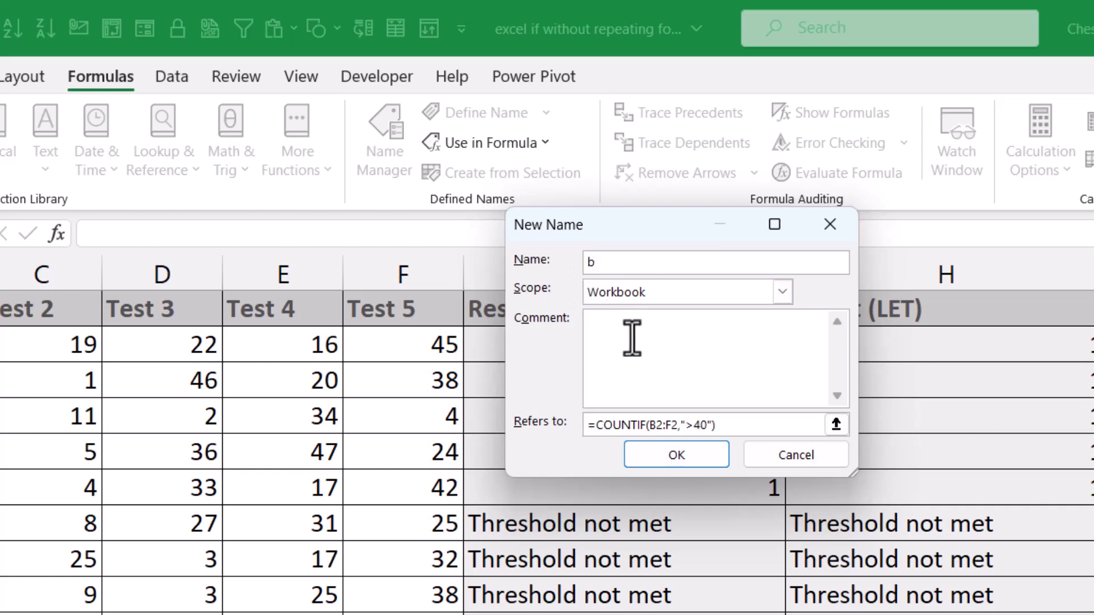
left_click(655, 456)
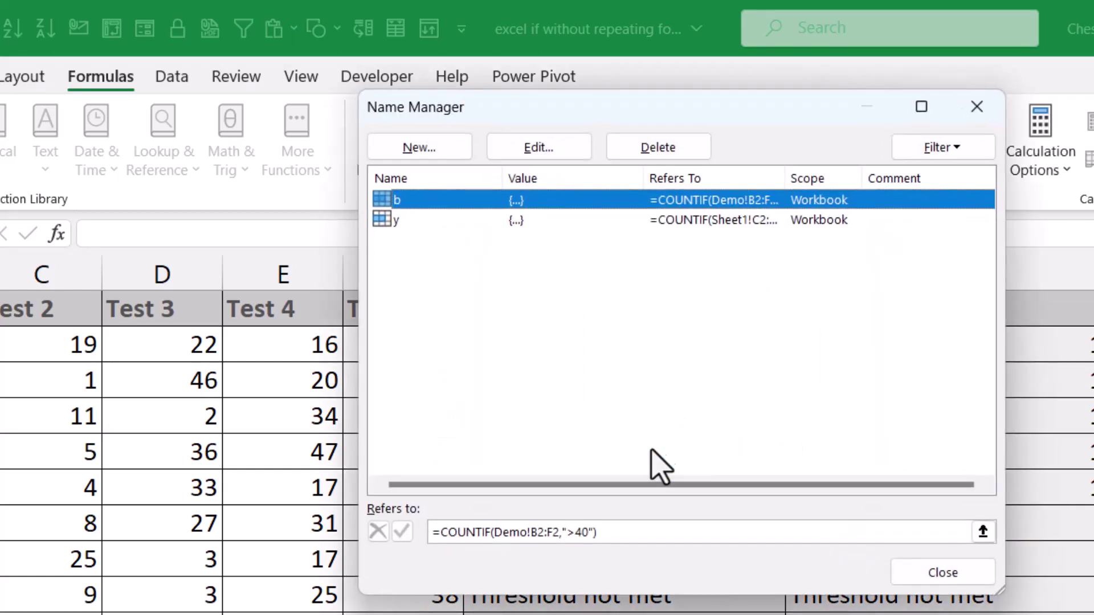
left_click(923, 576)
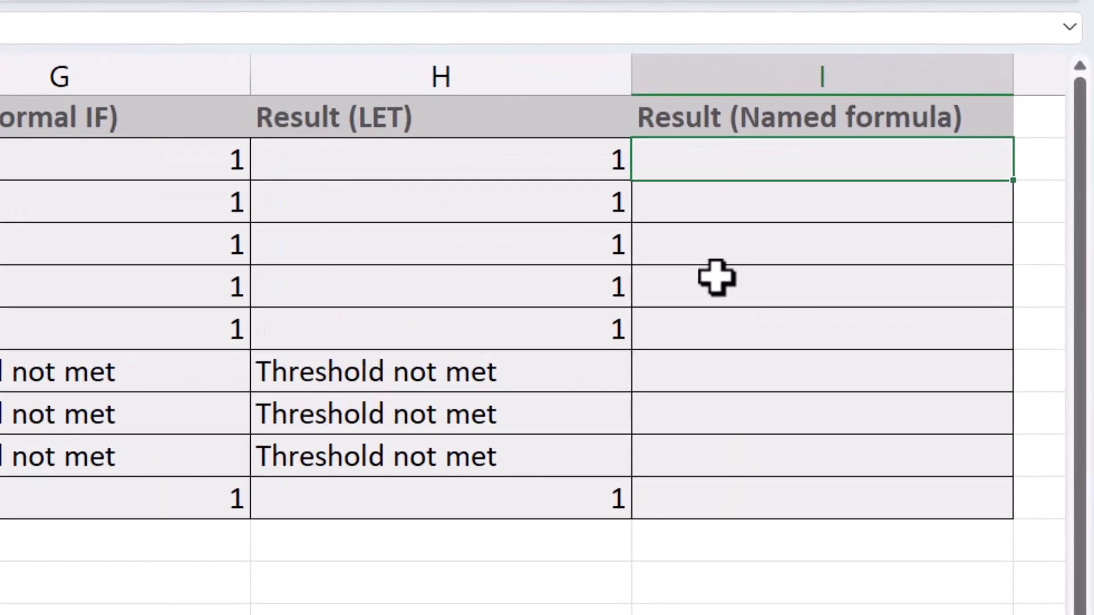
- Enter =IF(b>0,b,"Threshold not met") in I2 so it returns 1
type("=IF(")
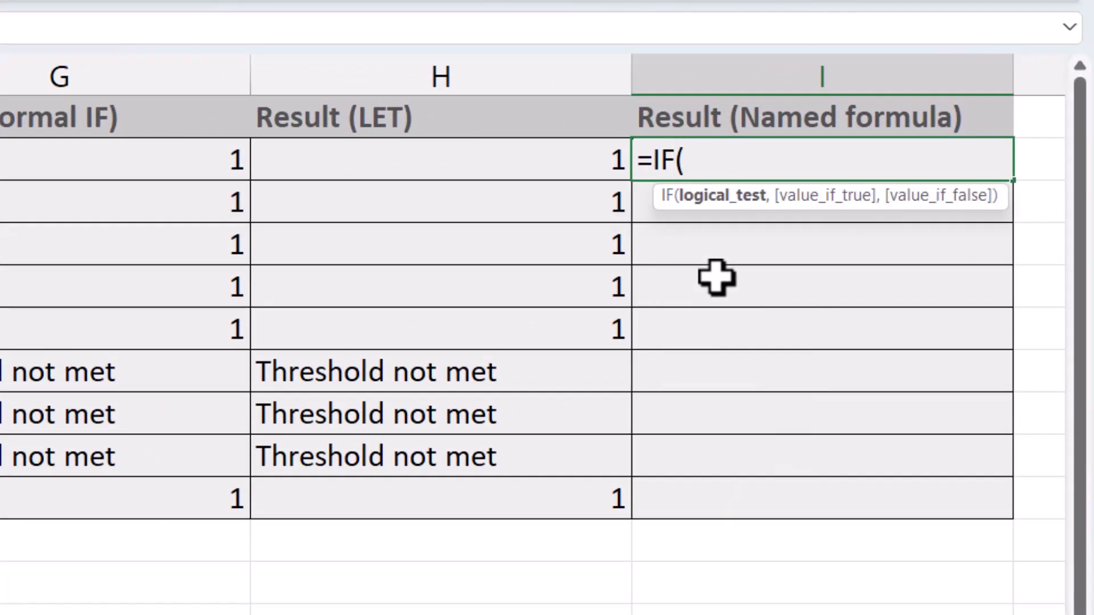
type("b>0")
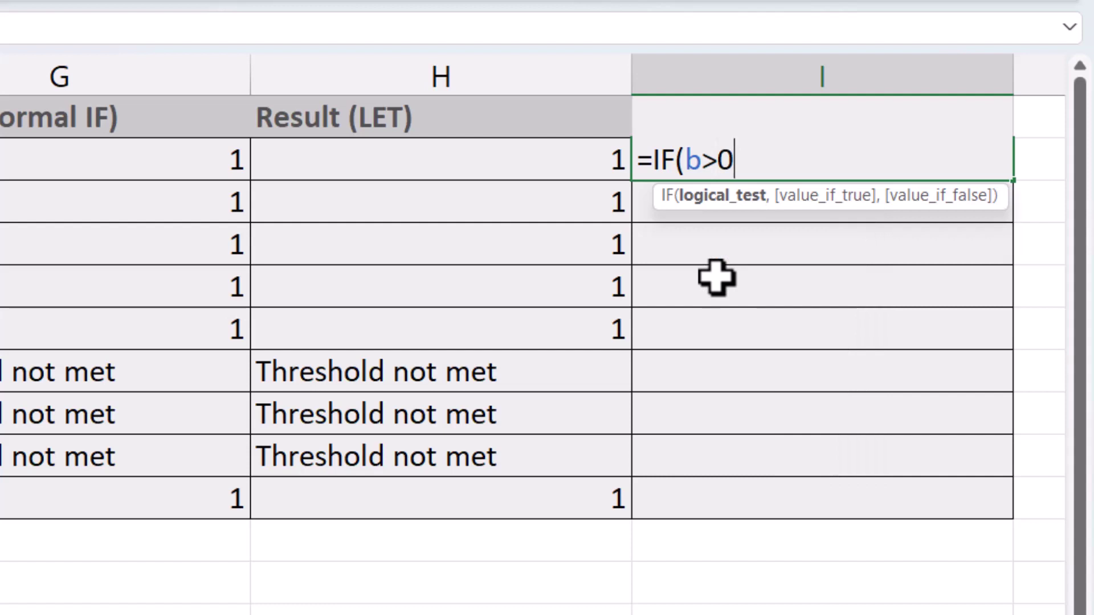
type(",")
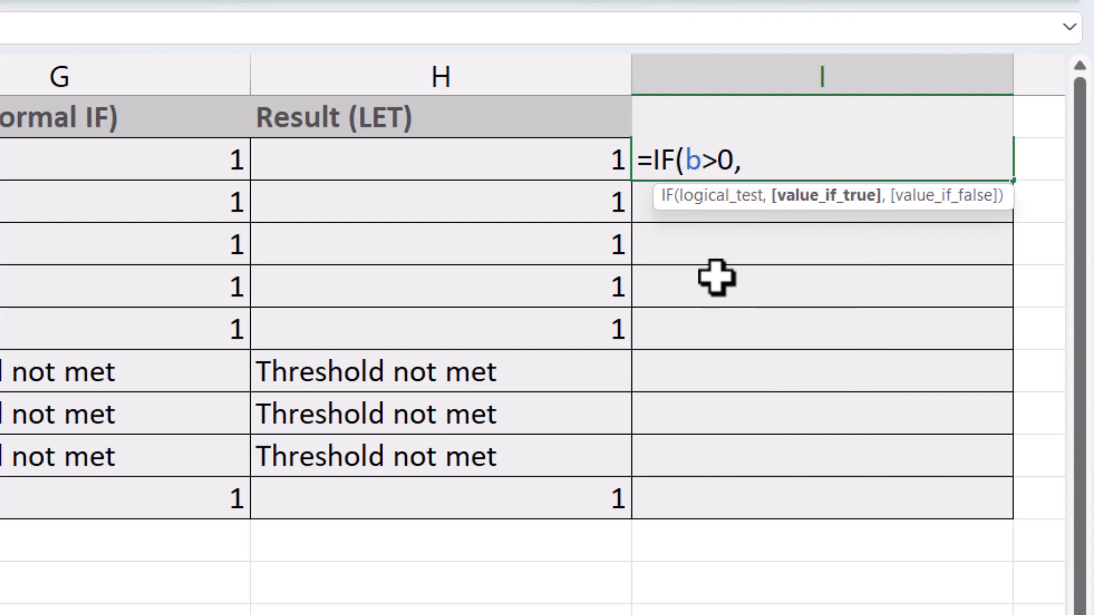
type("b")
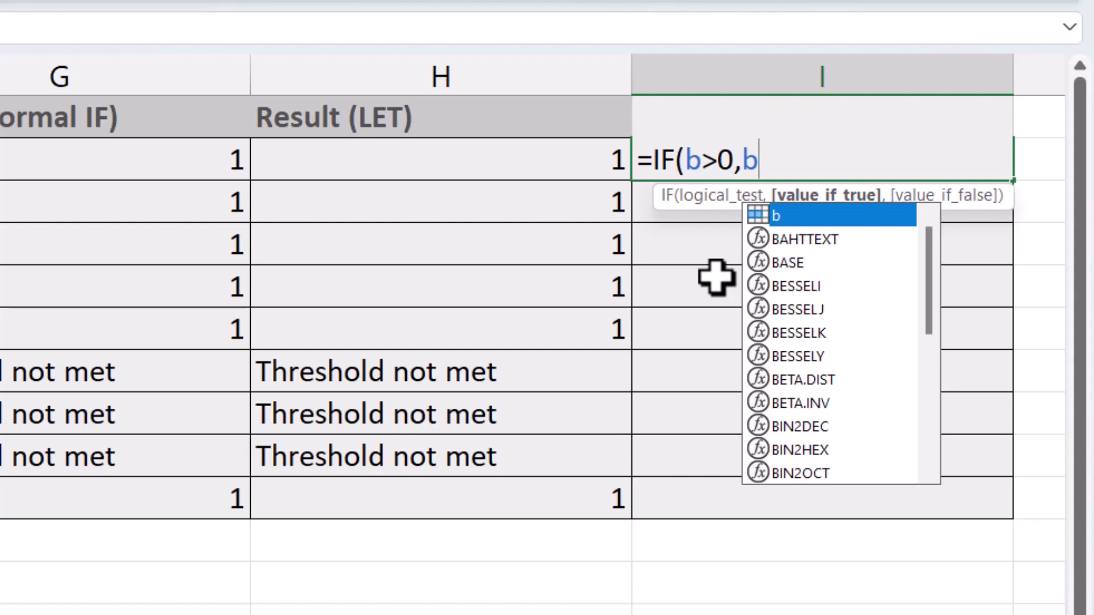
type(",\"Thr")
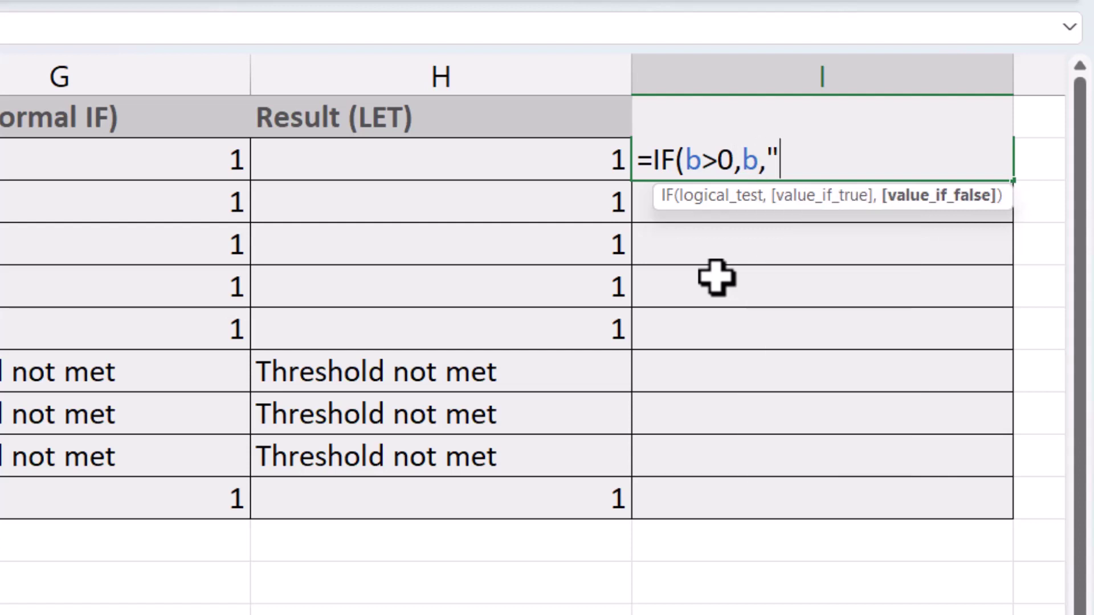
type("es")
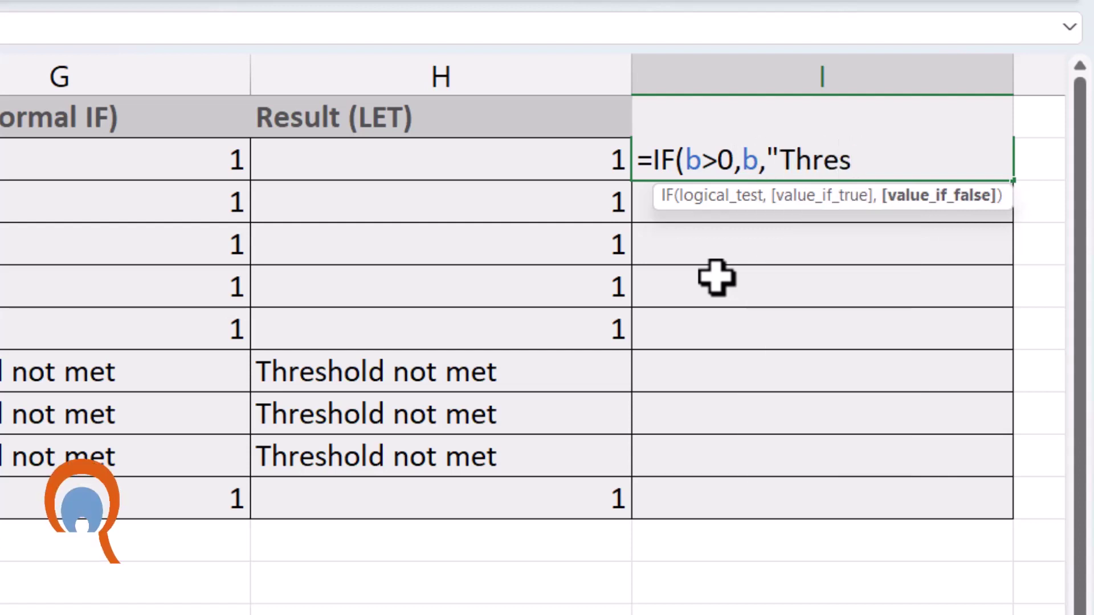
type("hold no")
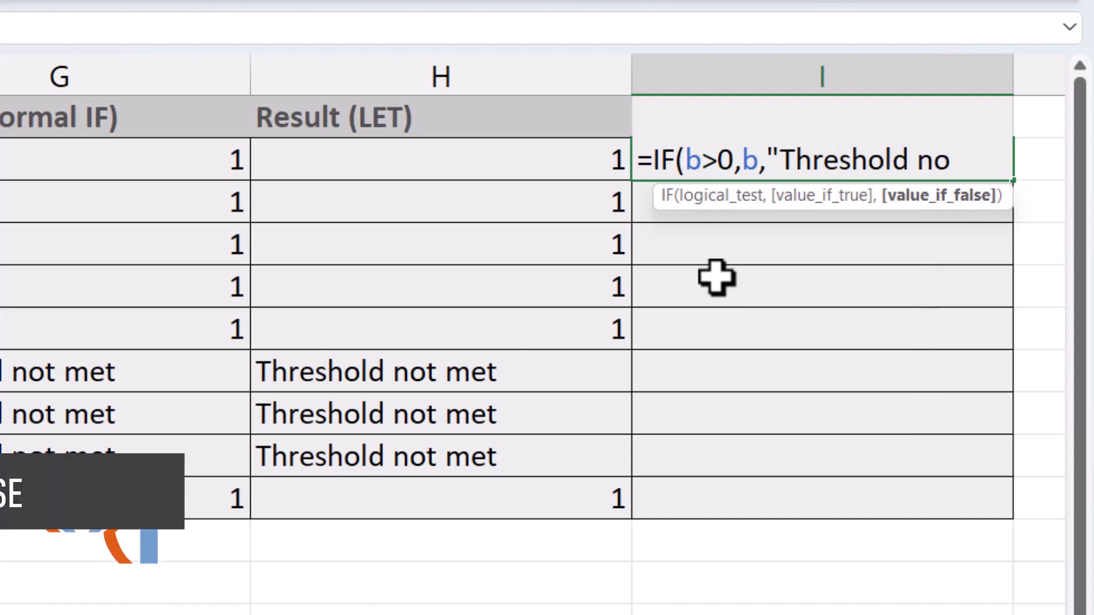
type("t met\")")
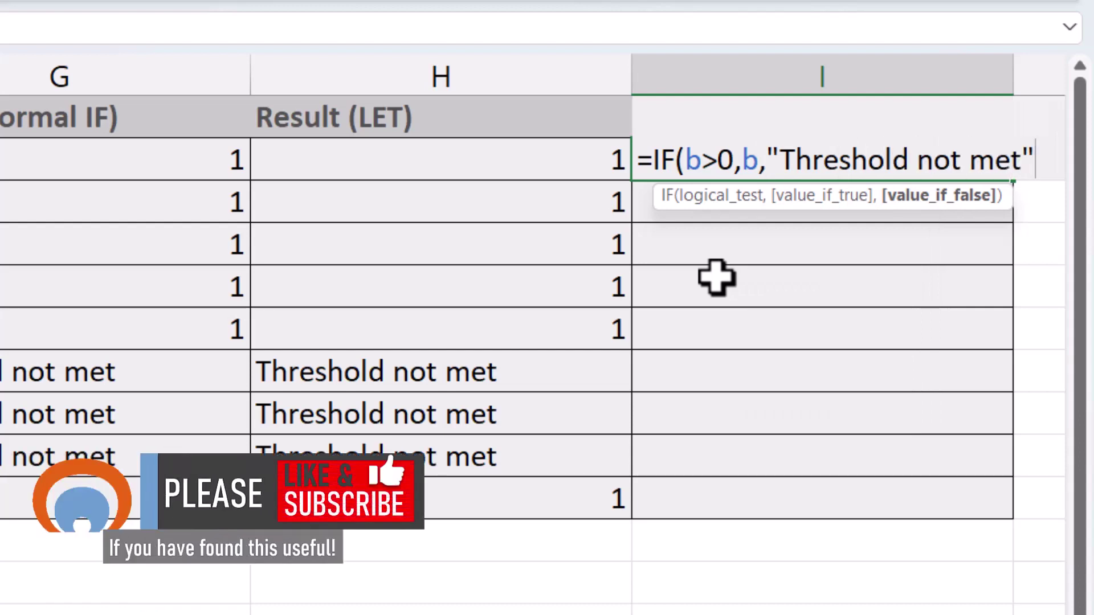
key("Return")
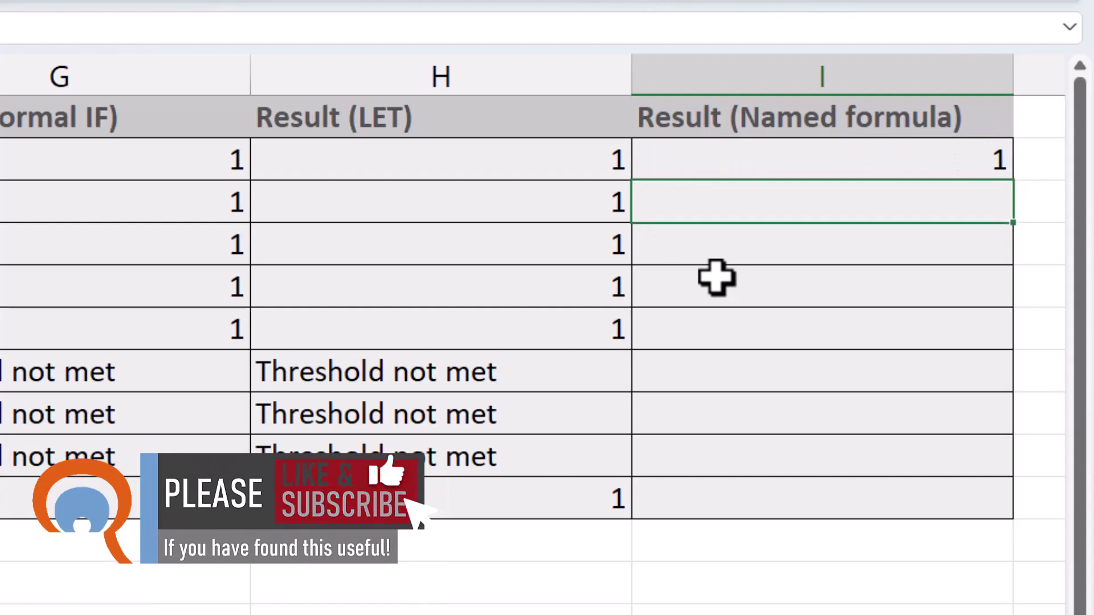
left_click(876, 149)
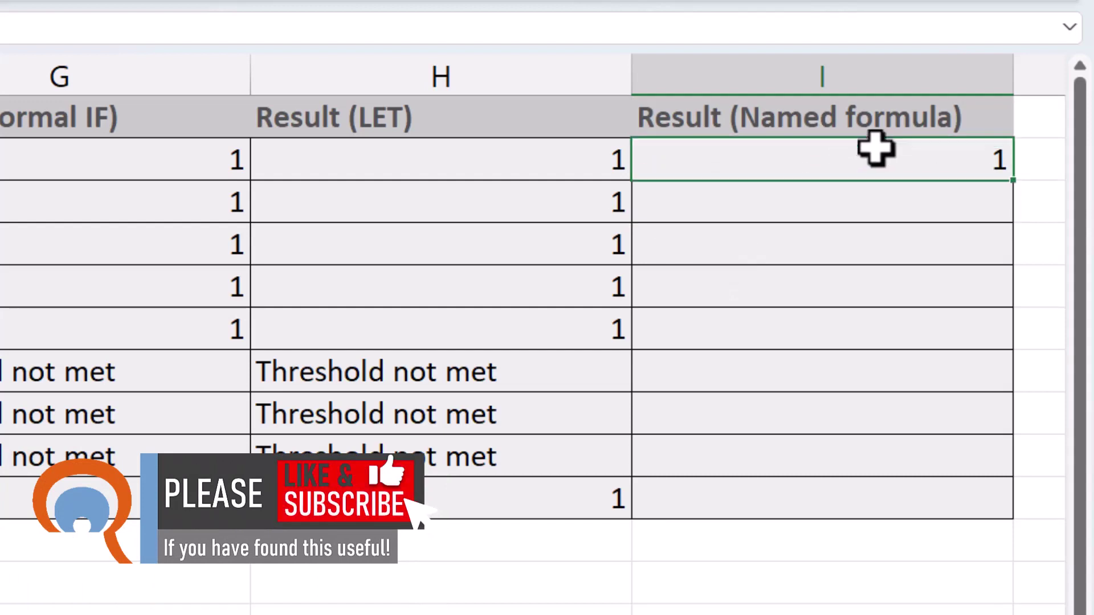
- Copy I2's named-formula IF down to I10 and verify the formula in I2
double_click(1012, 180)
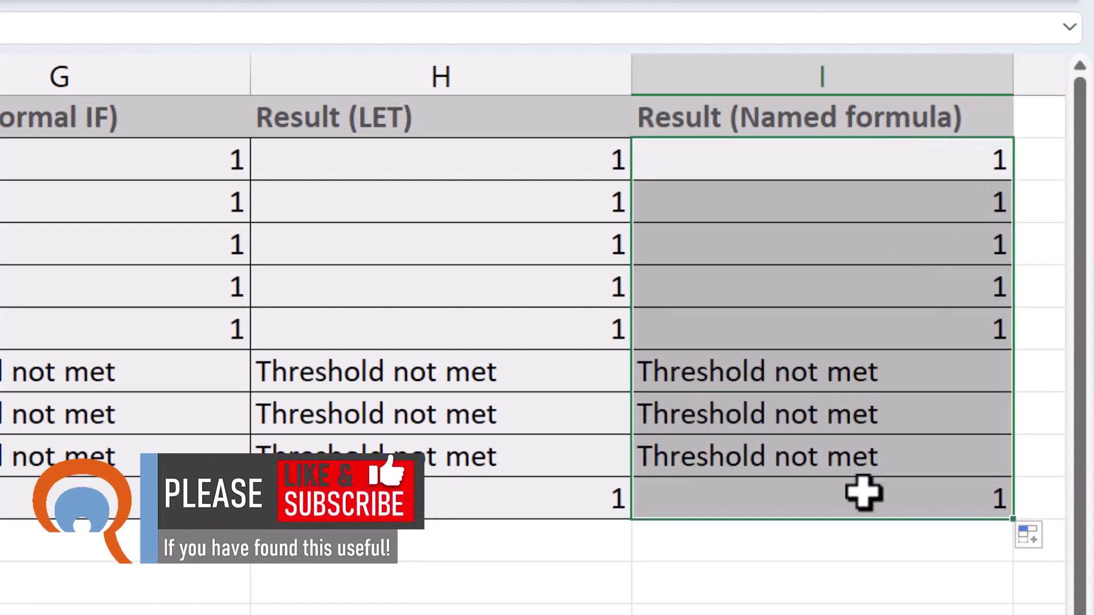
double_click(805, 162)
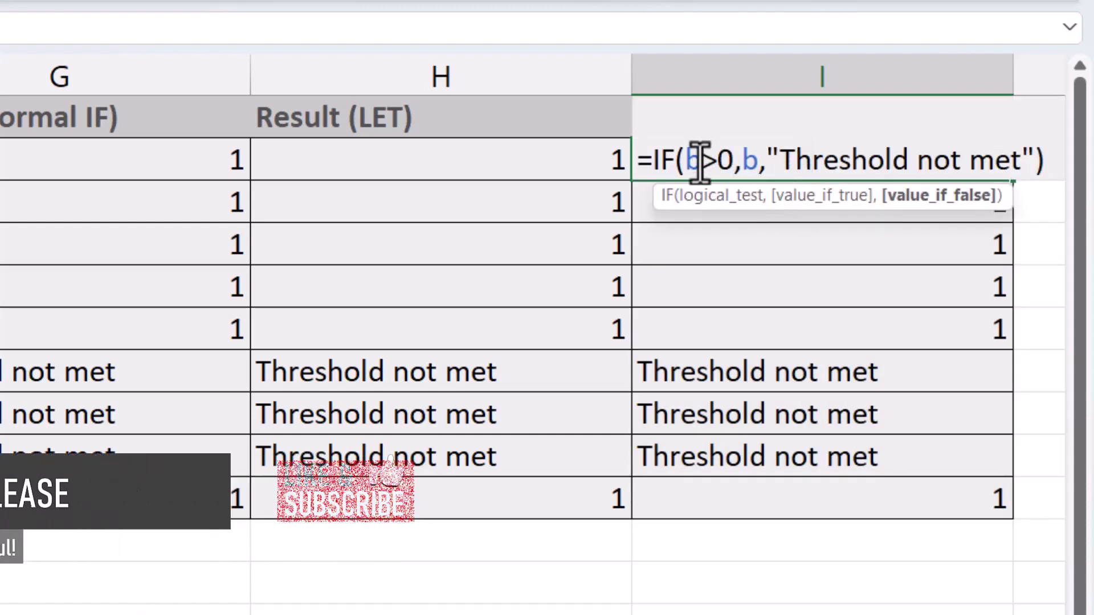
key("Escape")
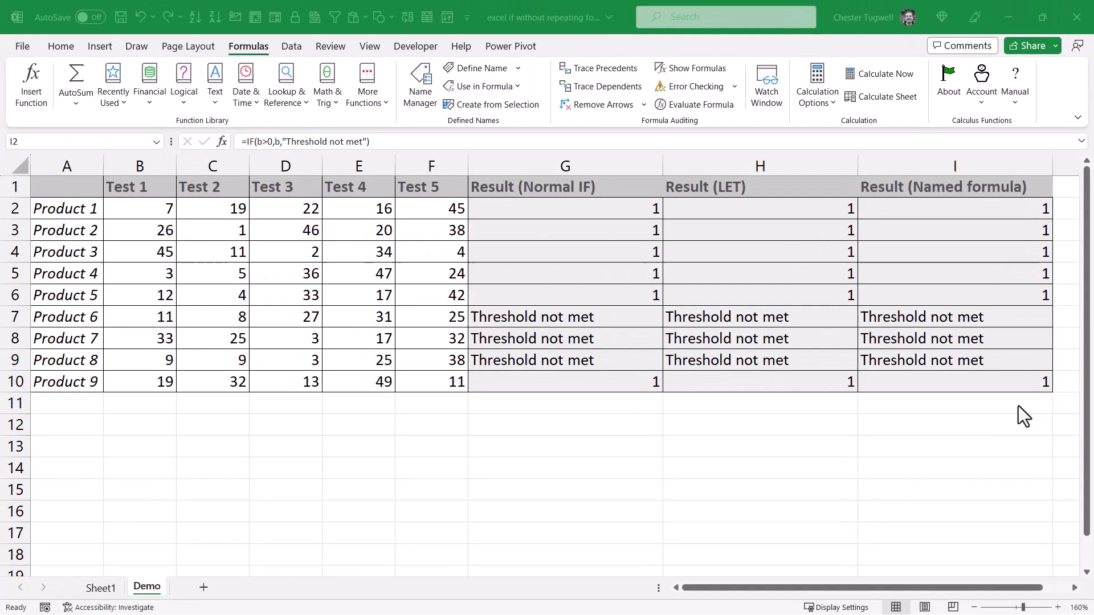